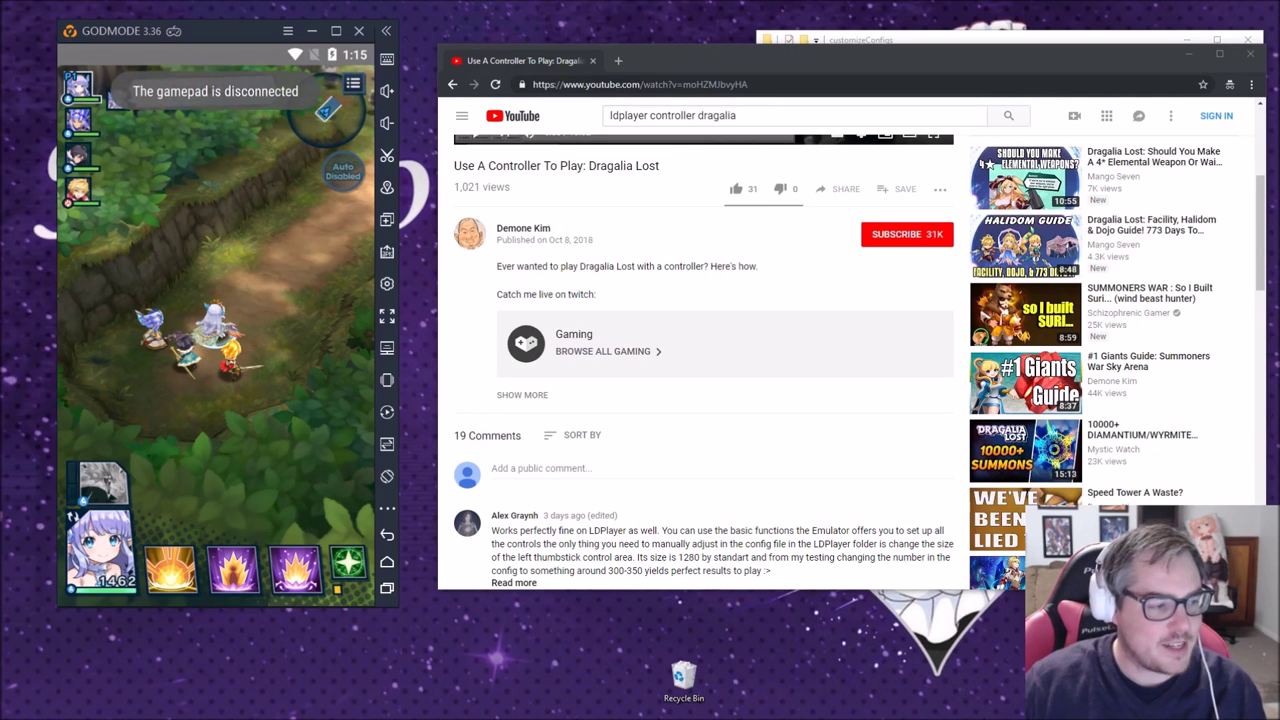
Highlight 'LDPlayer' in the YouTube comment, then minimize the browser to reveal the emulator and customizeConfigs folder
{"action": "left_click", "coordinate": [593, 535]}
{"action": "double_click", "coordinate": [600, 531]}
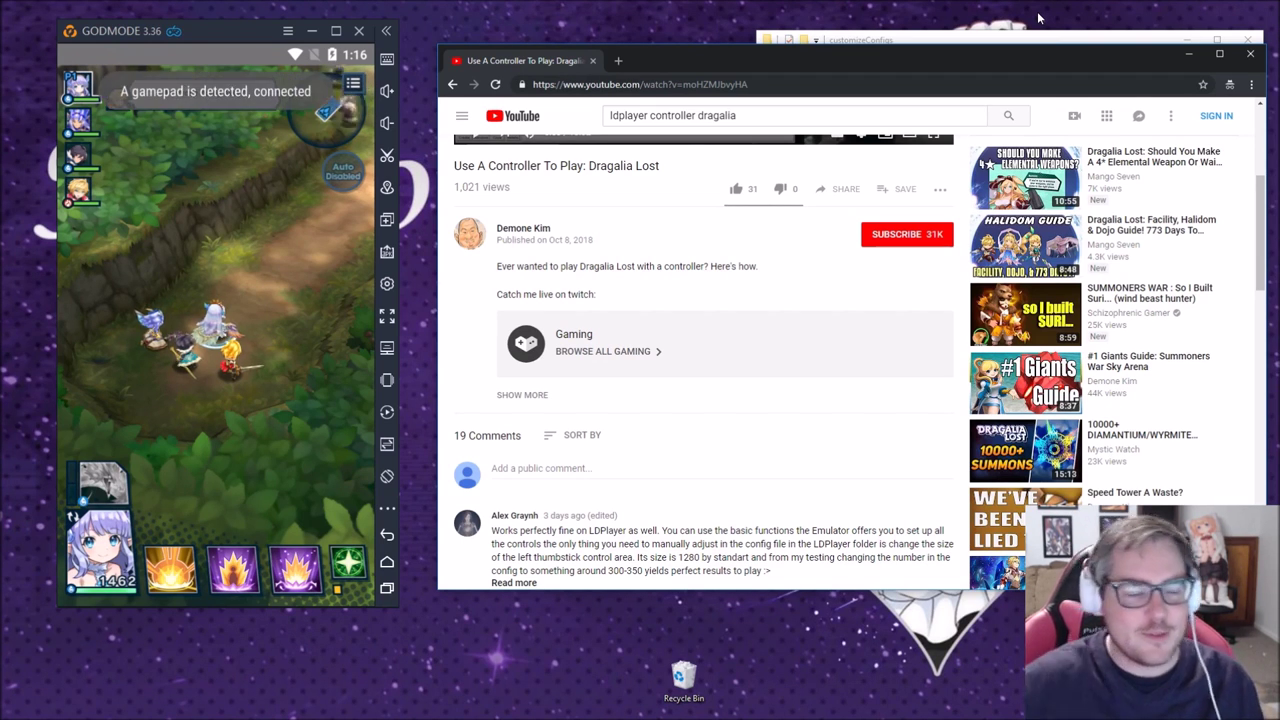
{"action": "left_click", "coordinate": [1250, 54]}
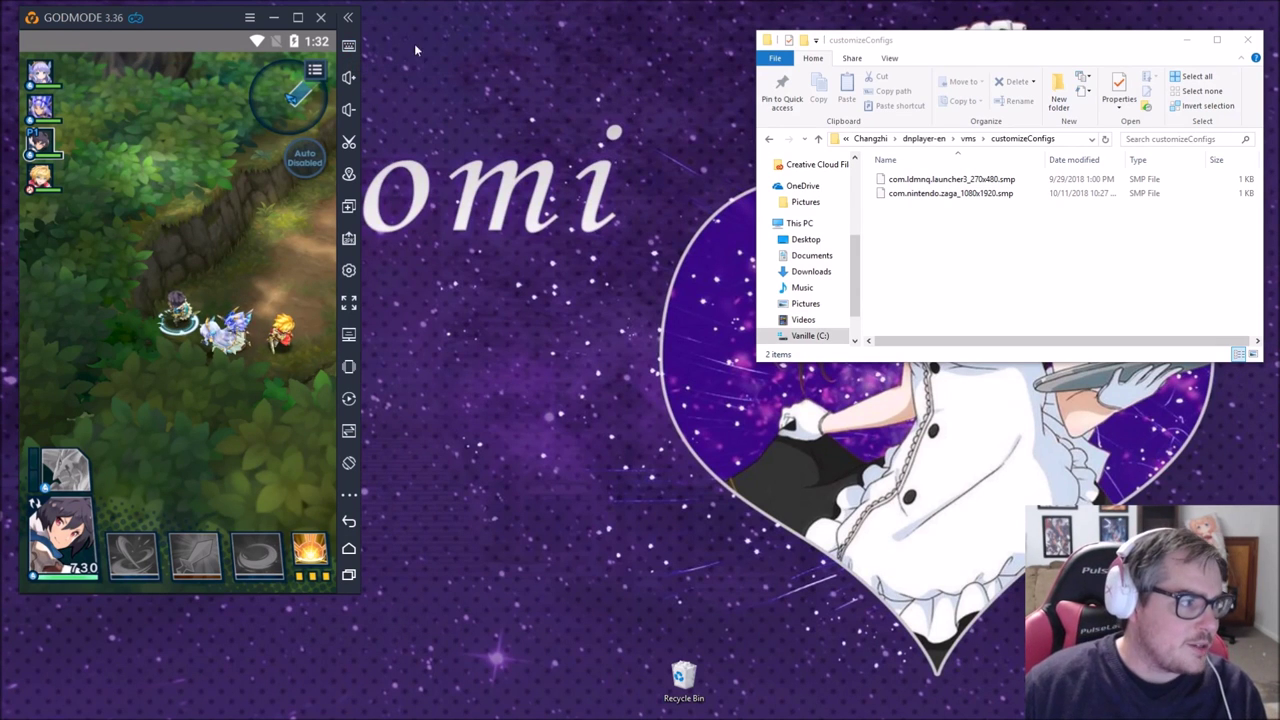
In the gamepad mapping editor, drop Click tap points on the four skill slots, the portrait, and above the skill bar
{"action": "left_click", "coordinate": [349, 77]}
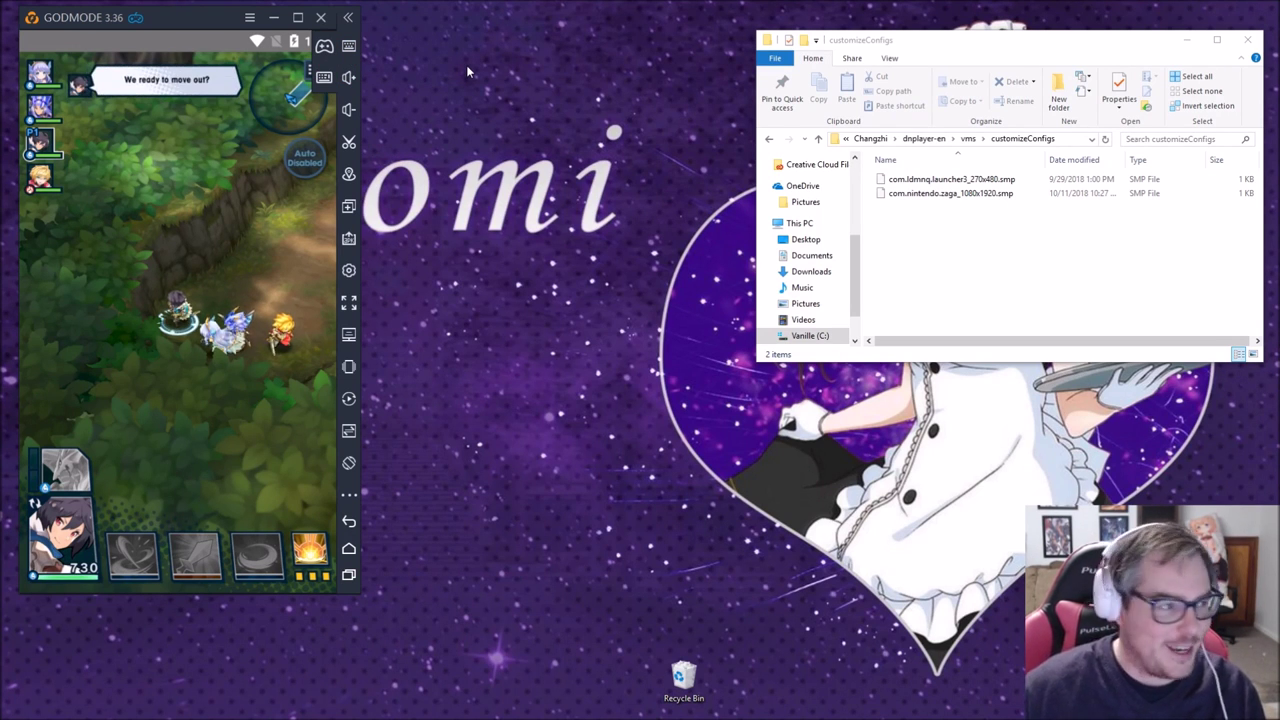
{"action": "left_click", "coordinate": [325, 47]}
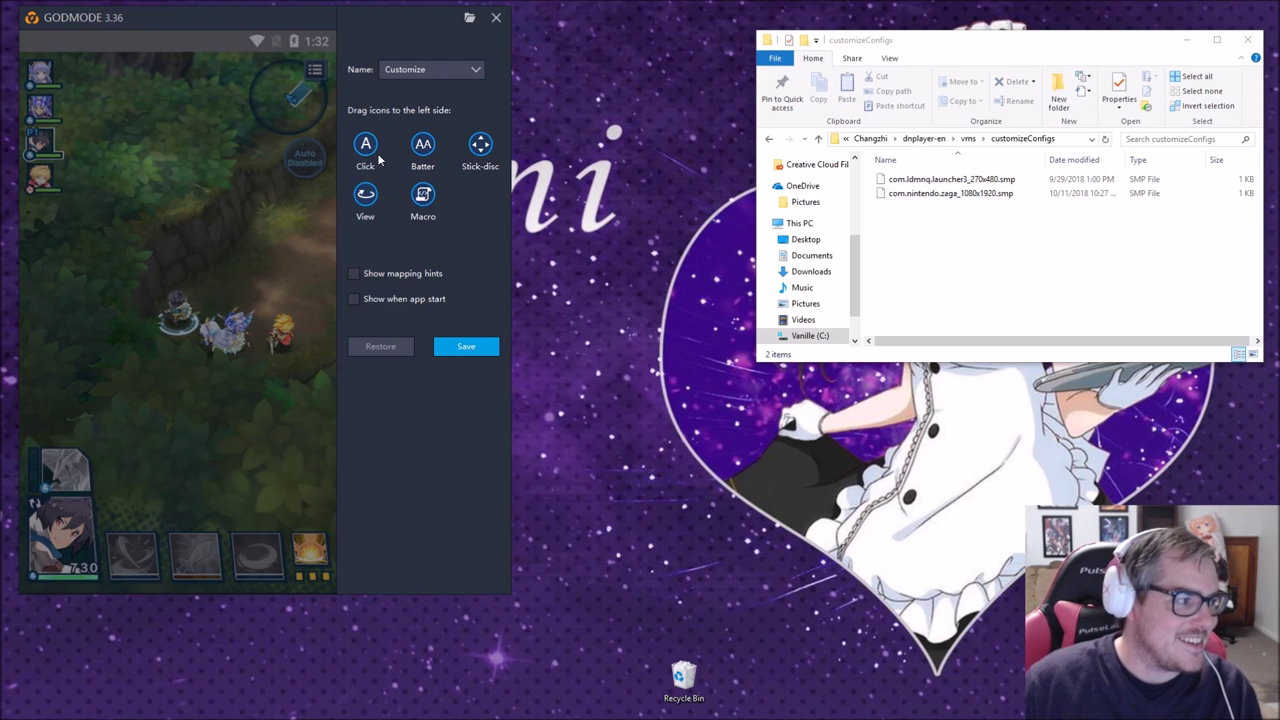
{"action": "left_click_drag", "start_coordinate": [366, 148], "coordinate": [130, 558]}
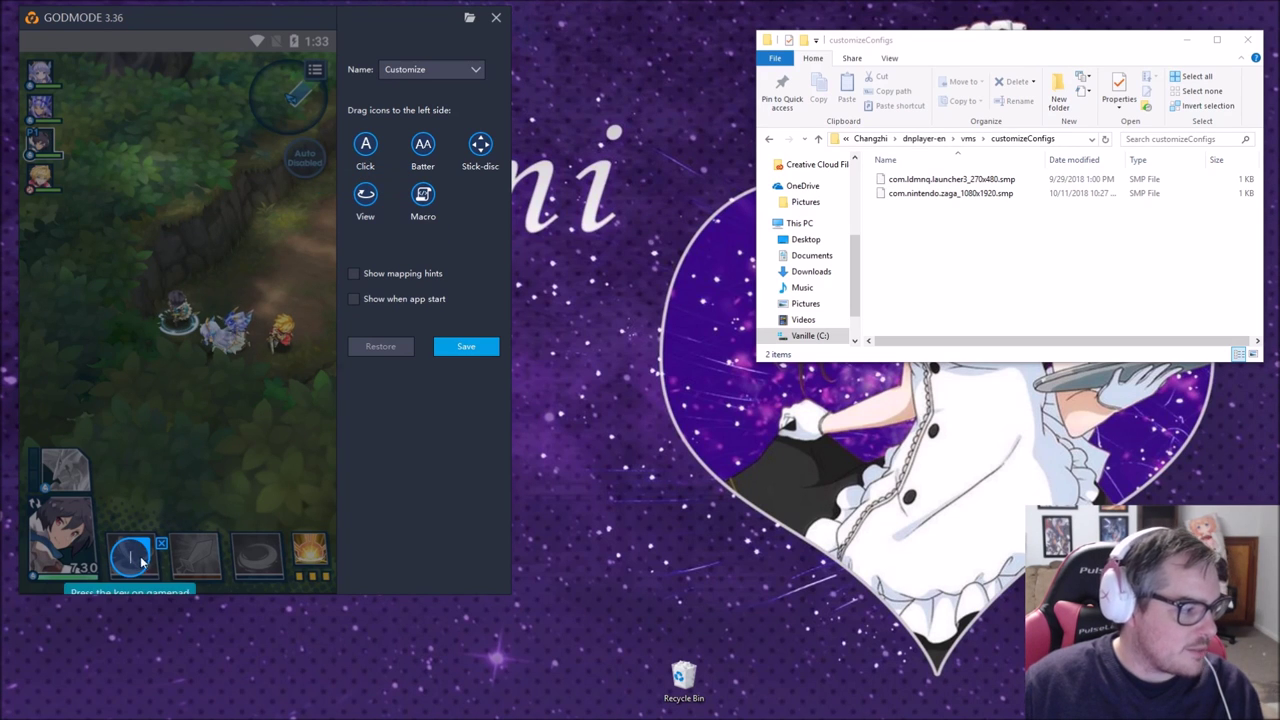
{"action": "left_click_drag", "start_coordinate": [366, 148], "coordinate": [195, 558]}
{"action": "left_click_drag", "start_coordinate": [366, 148], "coordinate": [258, 558]}
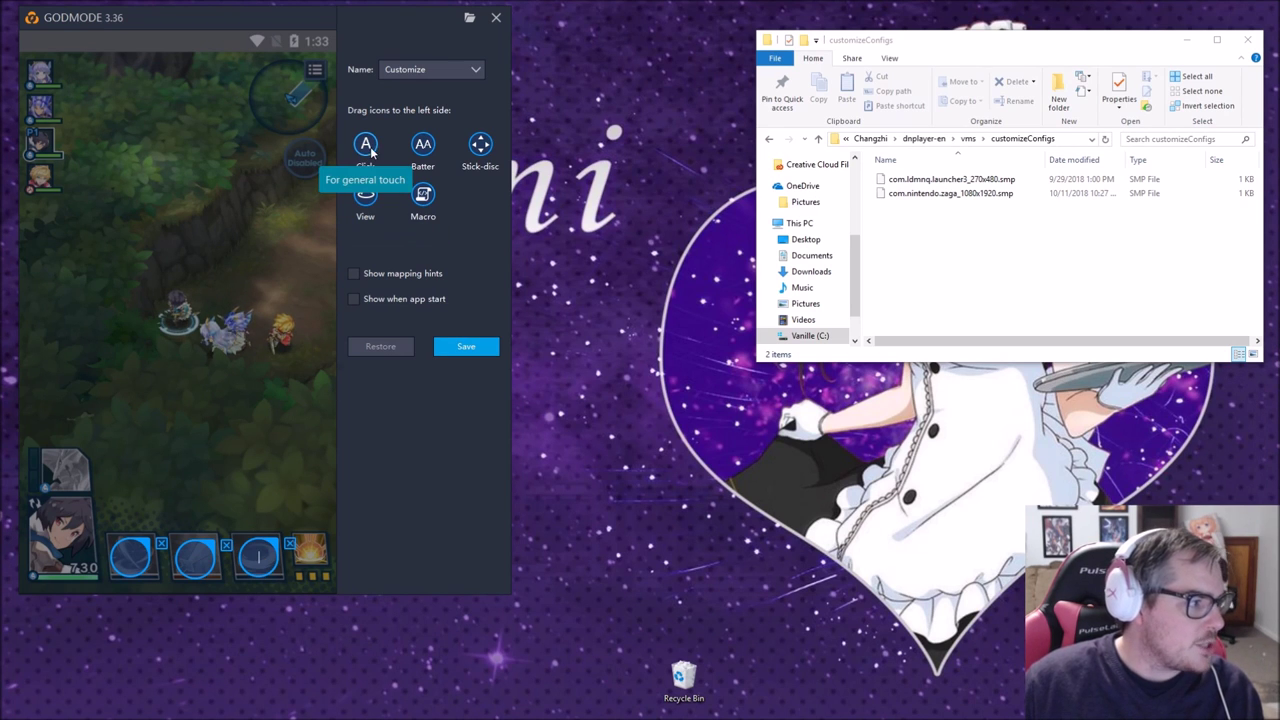
{"action": "left_click_drag", "start_coordinate": [366, 146], "coordinate": [311, 556]}
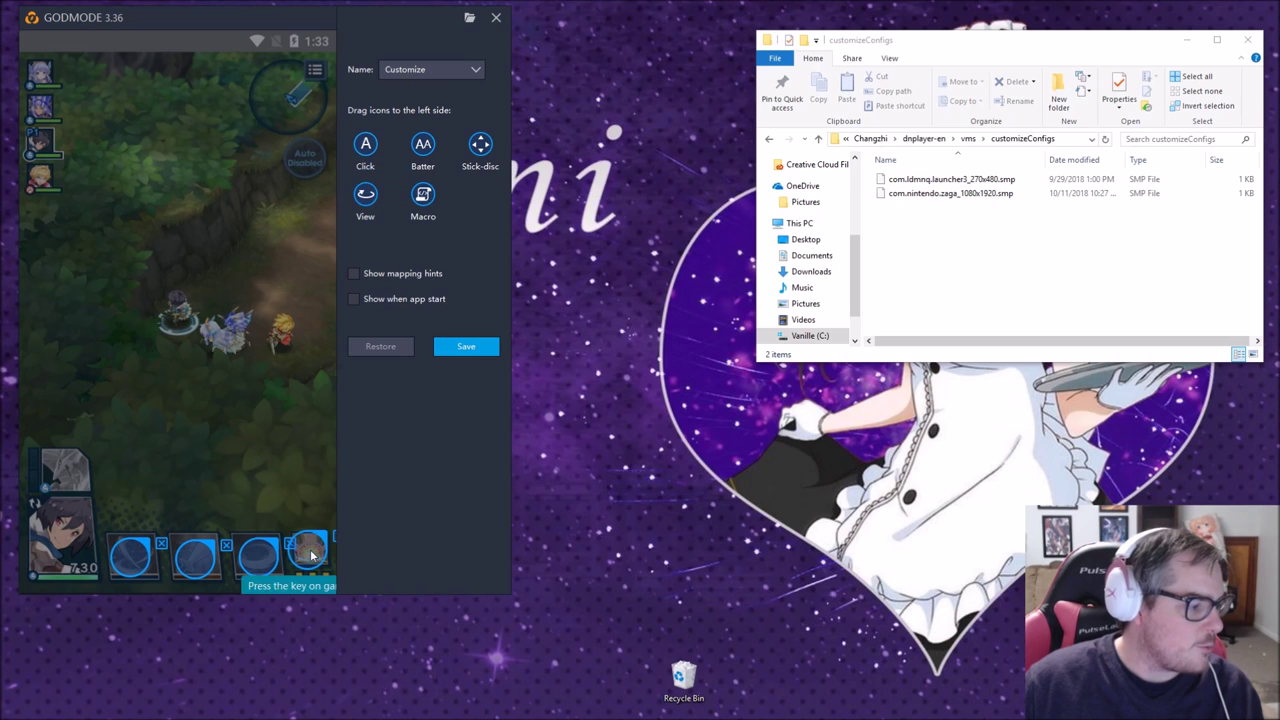
{"action": "left_click_drag", "start_coordinate": [366, 147], "coordinate": [62, 470]}
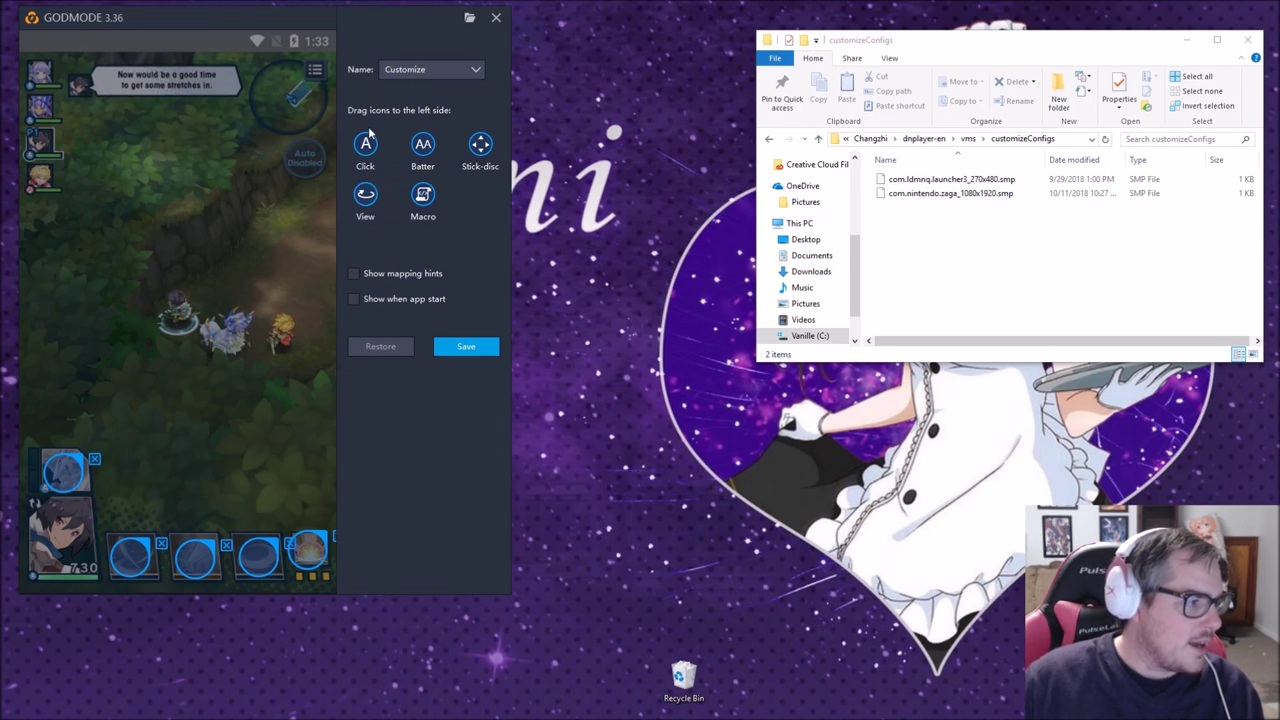
{"action": "left_click_drag", "start_coordinate": [366, 146], "coordinate": [138, 495]}
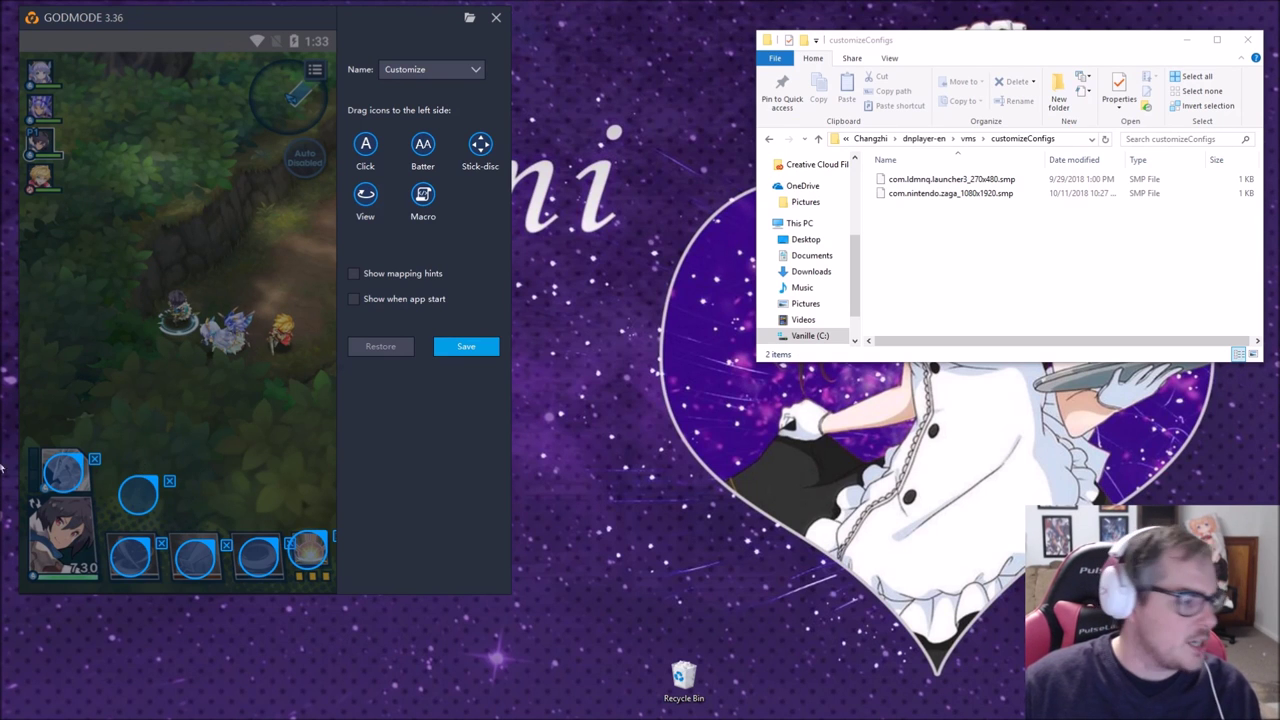
Bind the four skill-slot tap points to X, Y, B and RB
{"action": "left_click", "coordinate": [135, 563]}
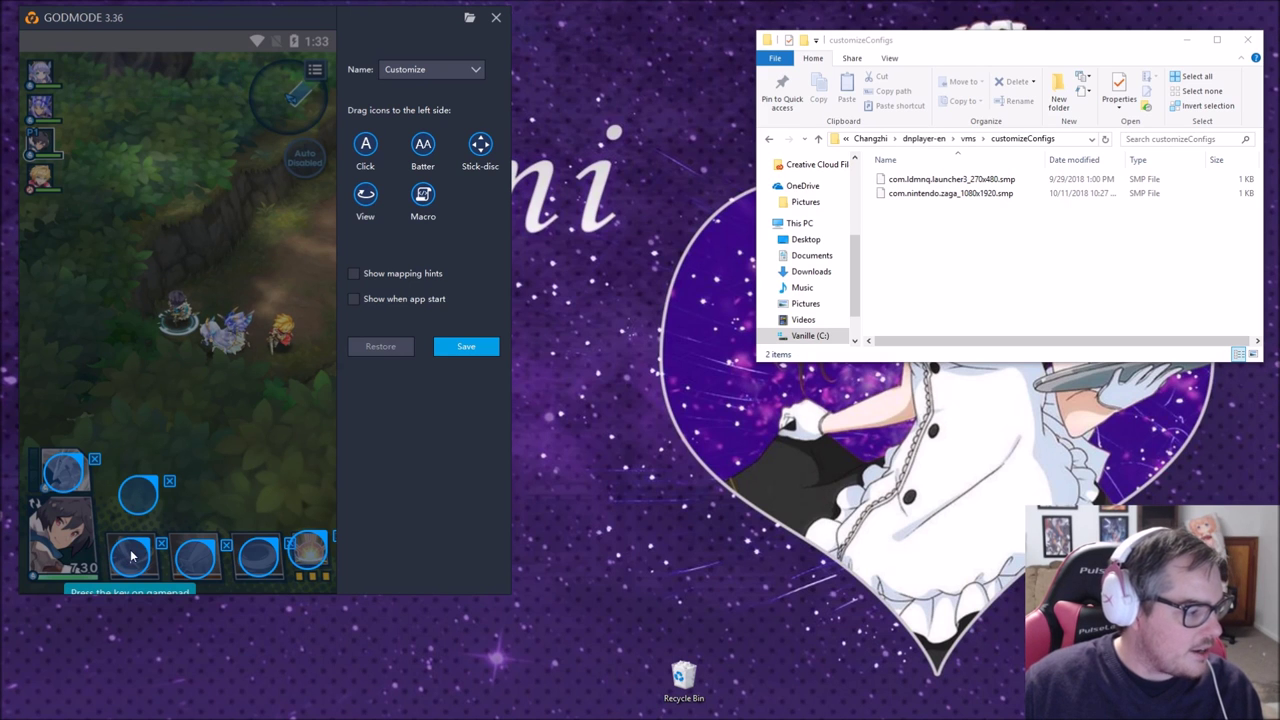
{"action": "key", "text": "x"}
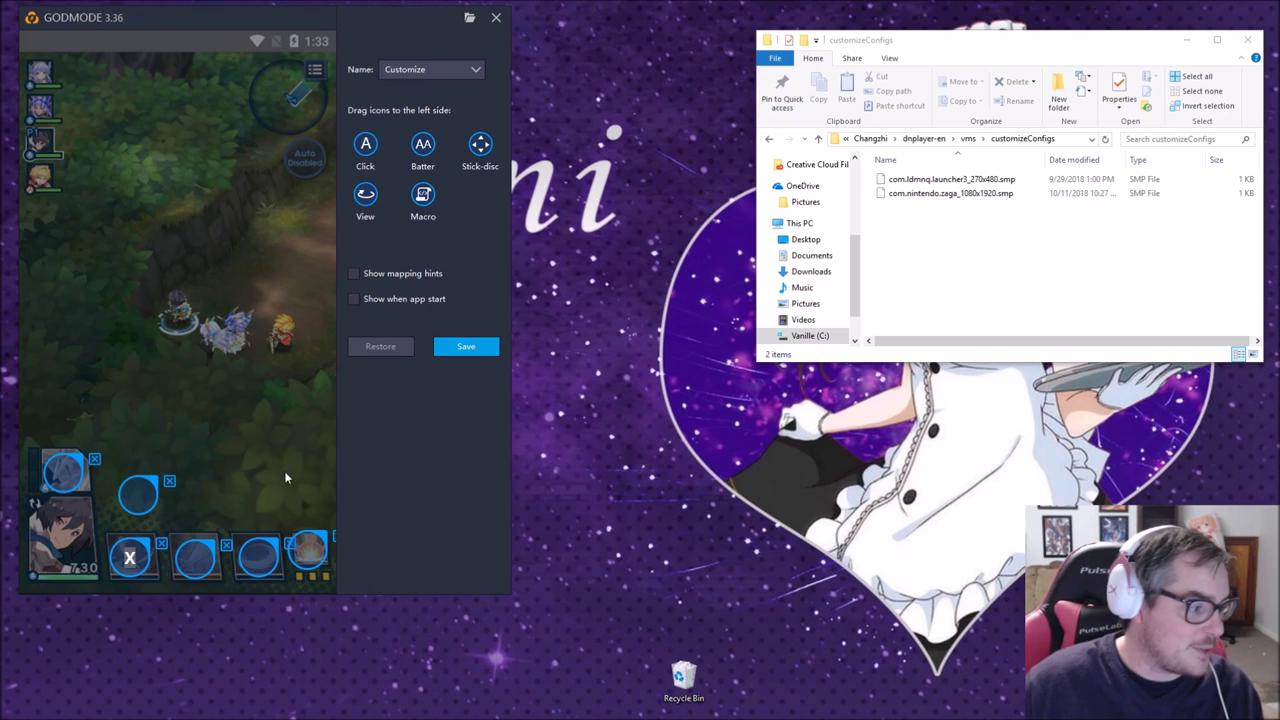
{"action": "left_click", "coordinate": [194, 561]}
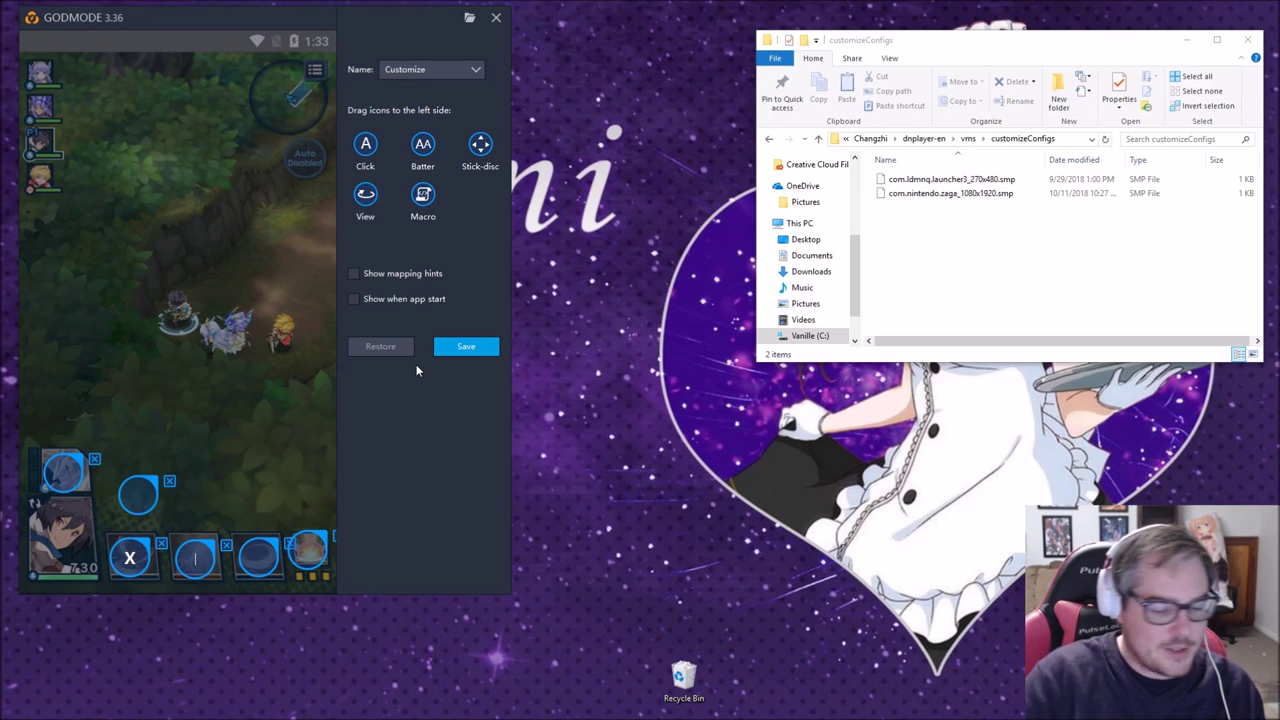
{"action": "key", "text": "y"}
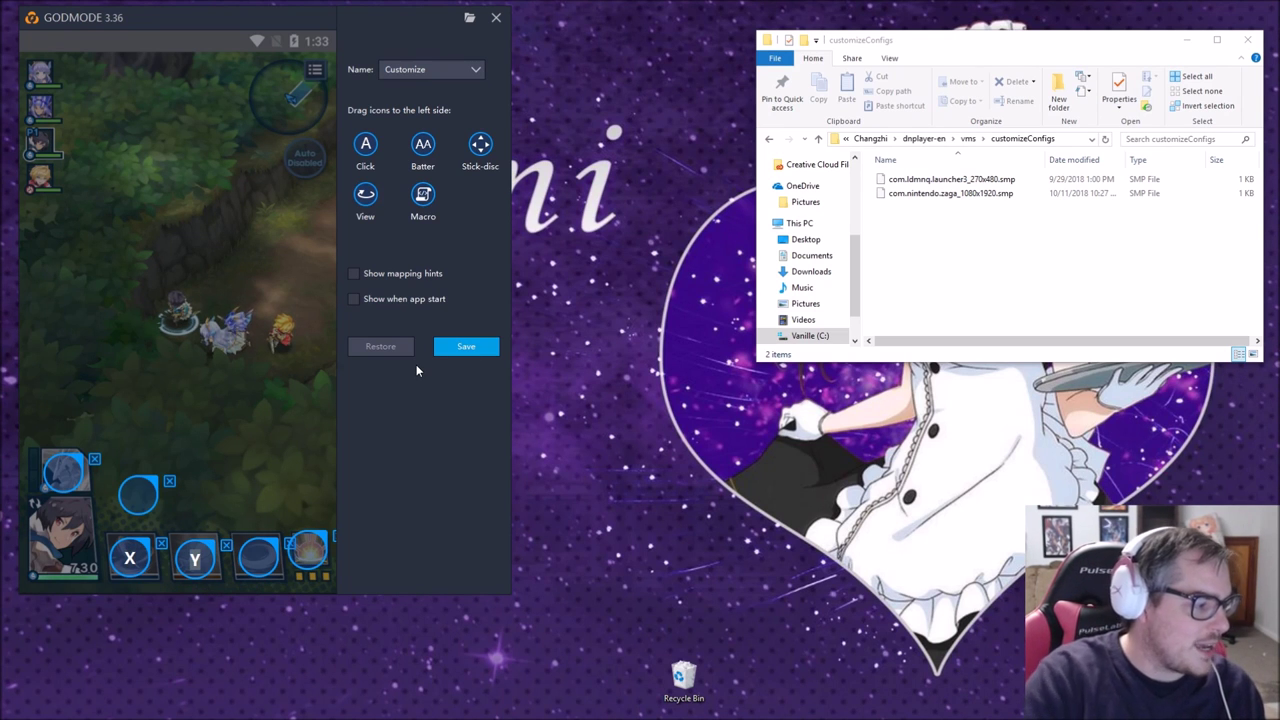
{"action": "left_click", "coordinate": [258, 557]}
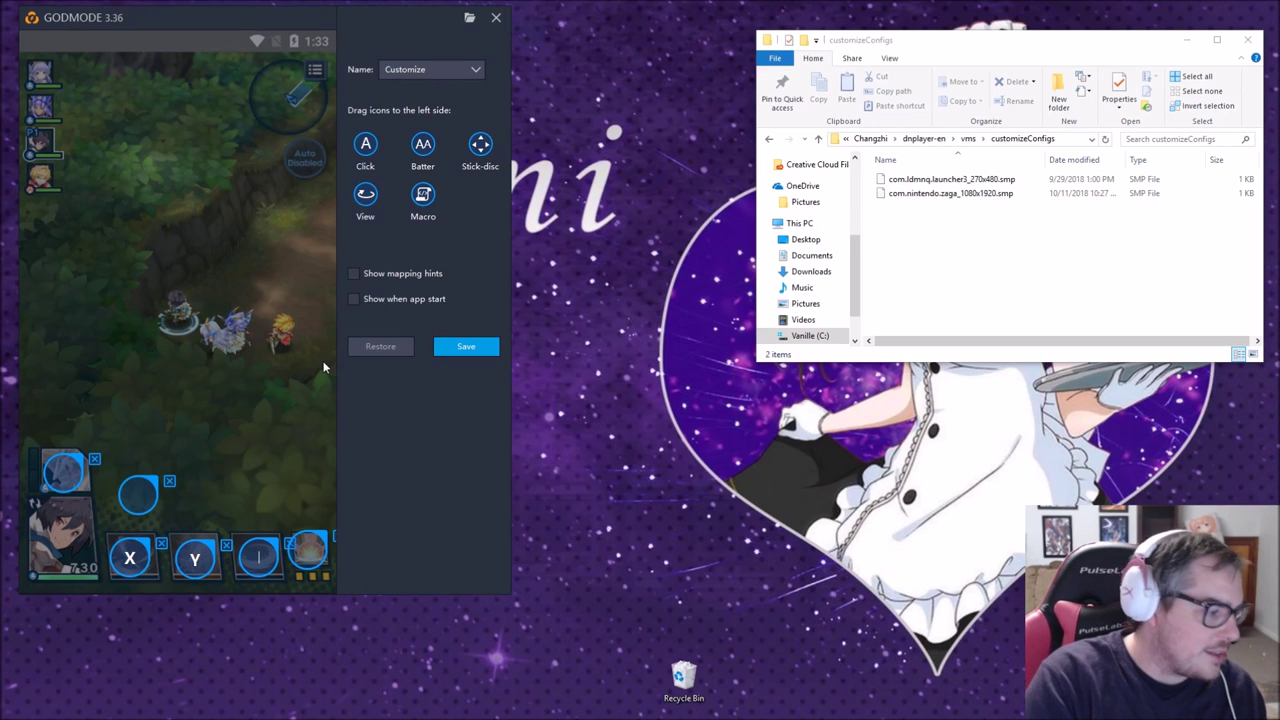
{"action": "key", "text": "b"}
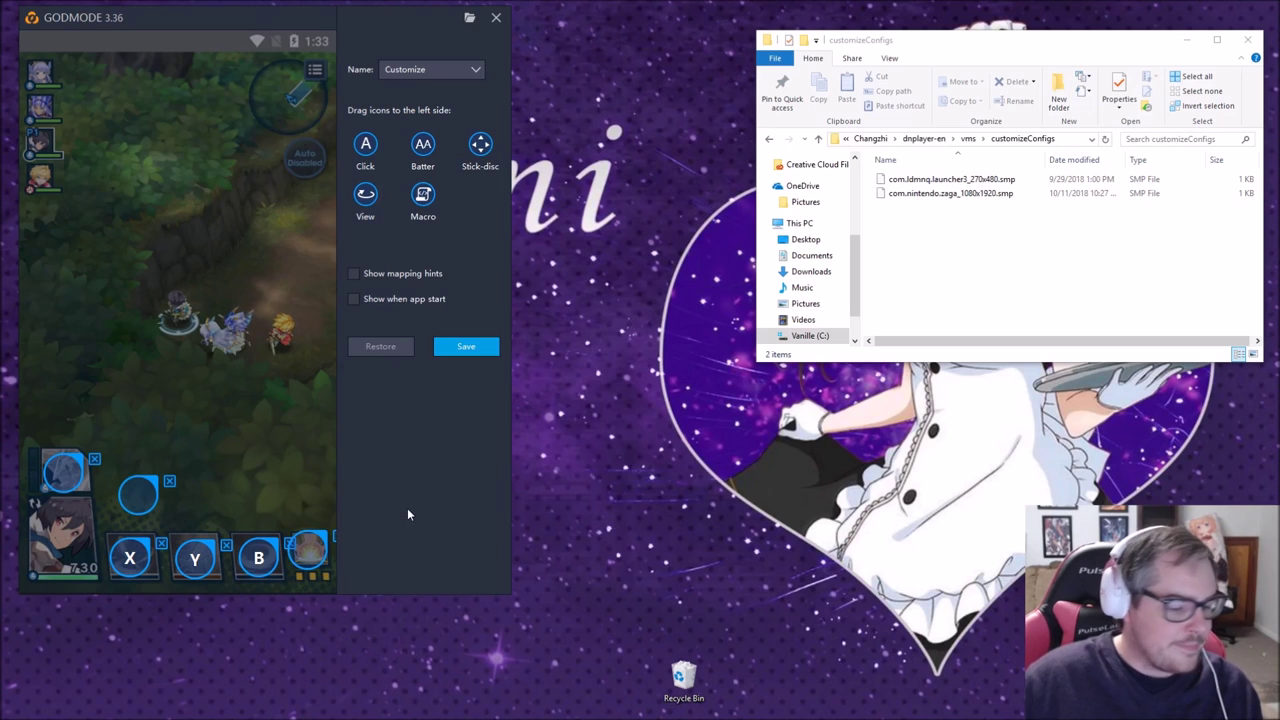
{"action": "key", "text": "r"}
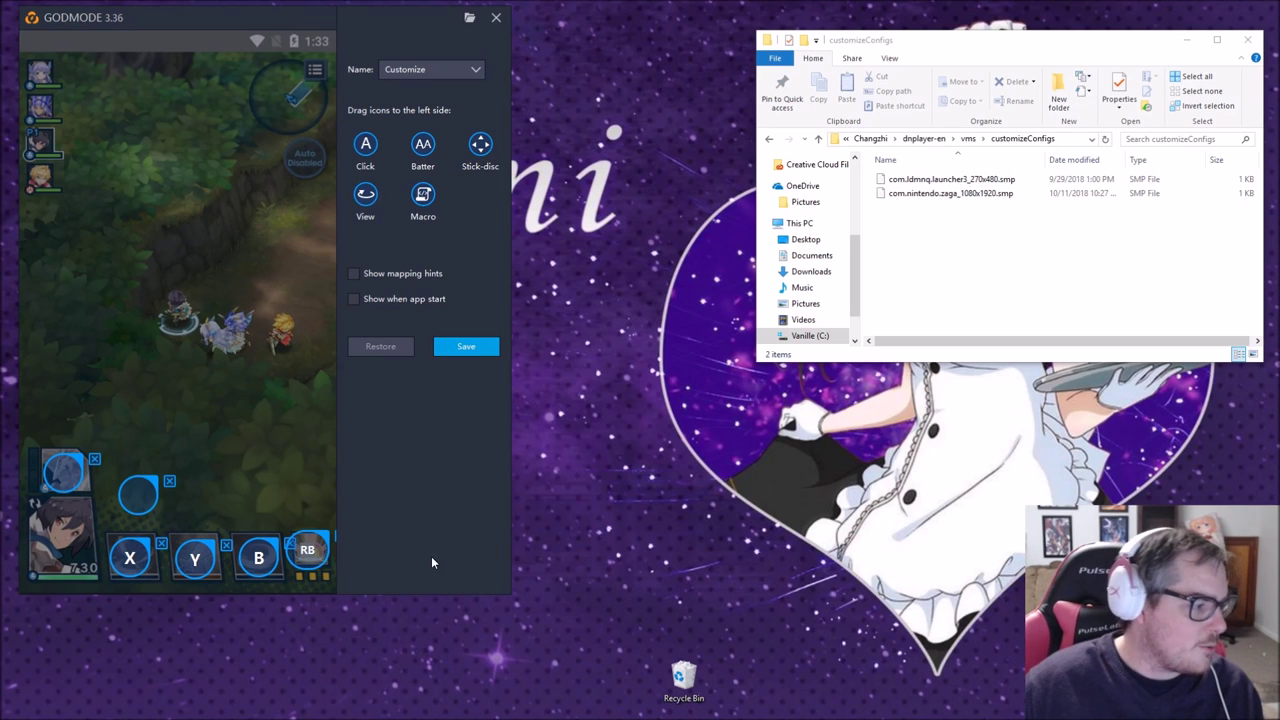
Bind the remaining two tap points to A and RT and save the gamepad mapping
{"action": "left_click", "coordinate": [121, 497]}
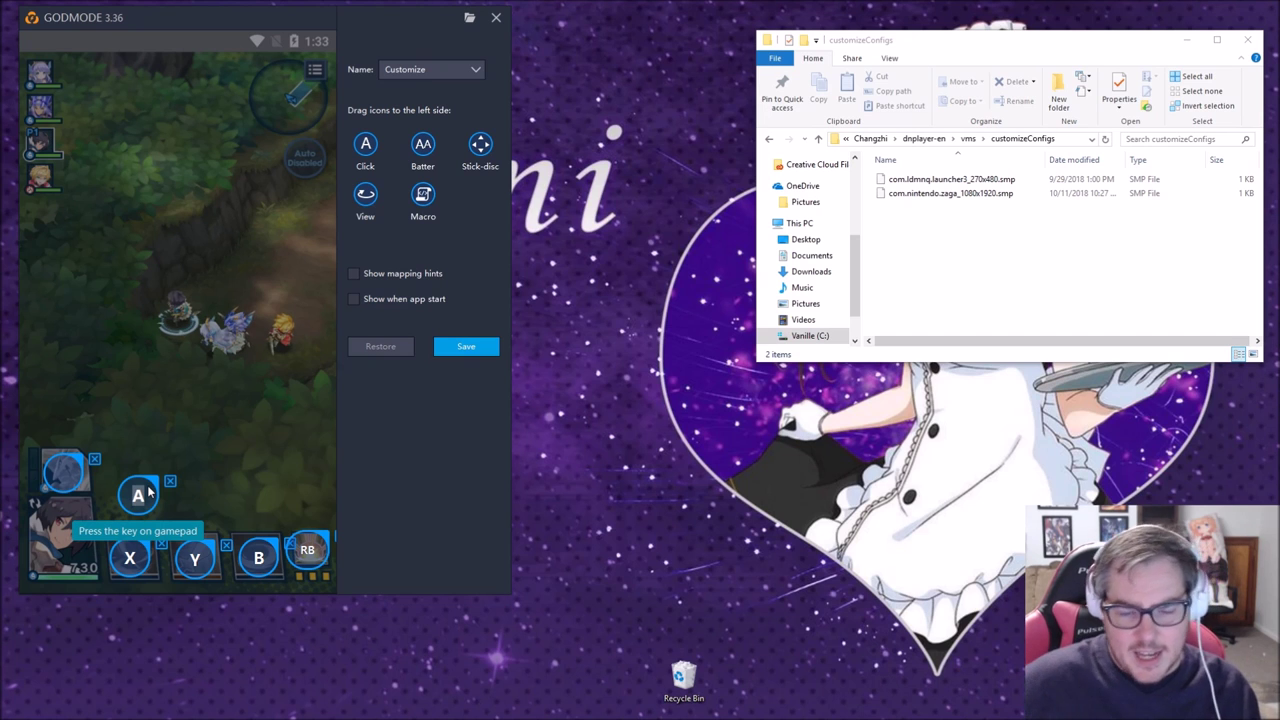
{"action": "left_click", "coordinate": [52, 484]}
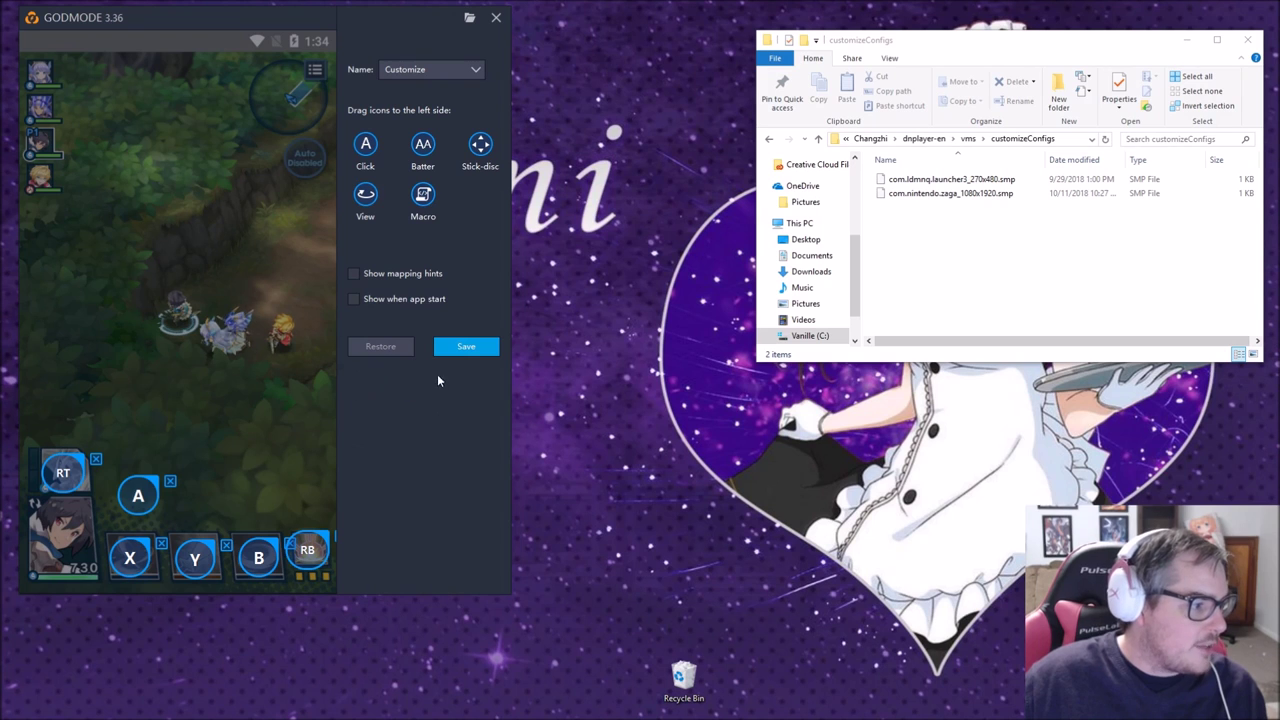
{"action": "left_click", "coordinate": [458, 352]}
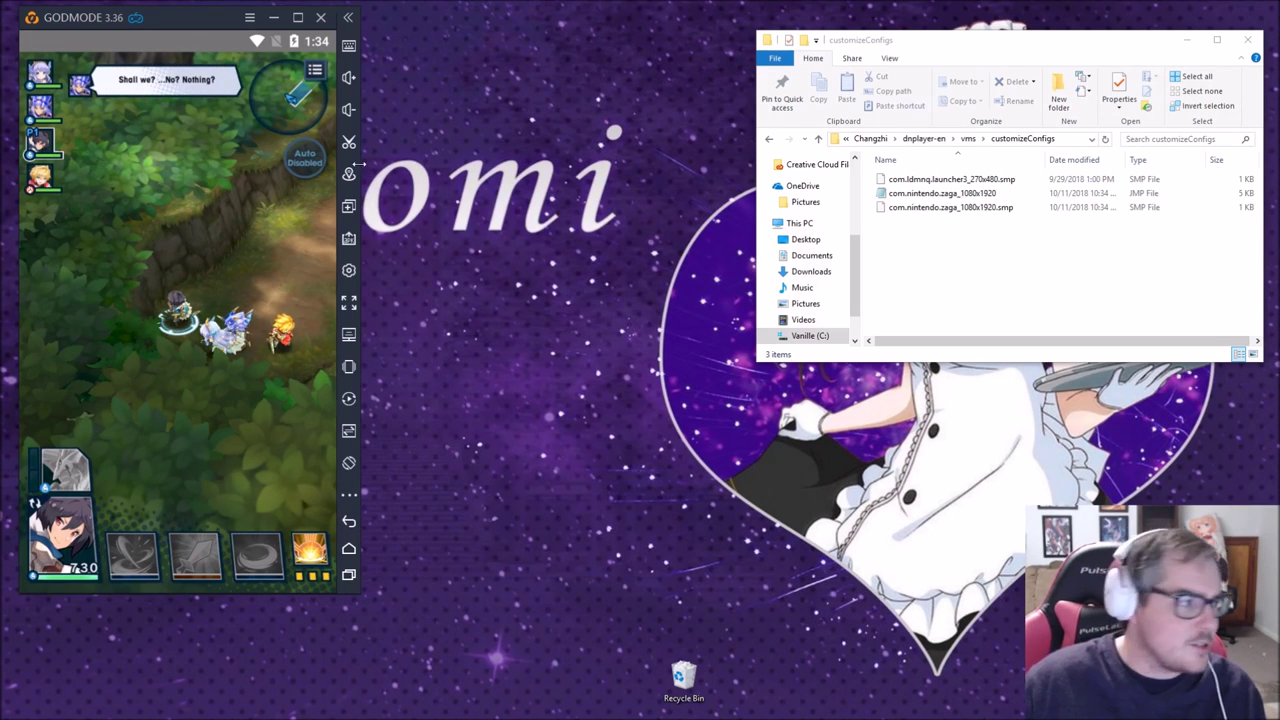
{"action": "left_click", "coordinate": [349, 46]}
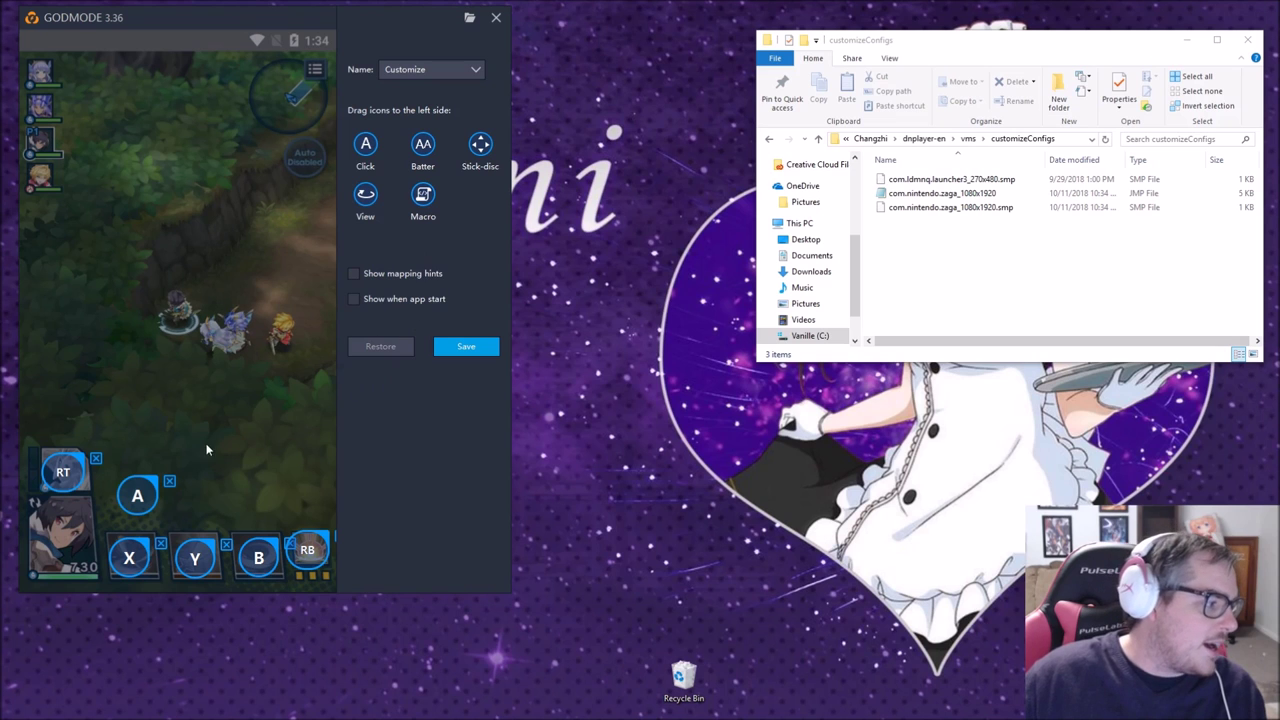
Save the mapping again and fire the Skull Hunter skill from the controller
{"action": "left_click", "coordinate": [446, 354]}
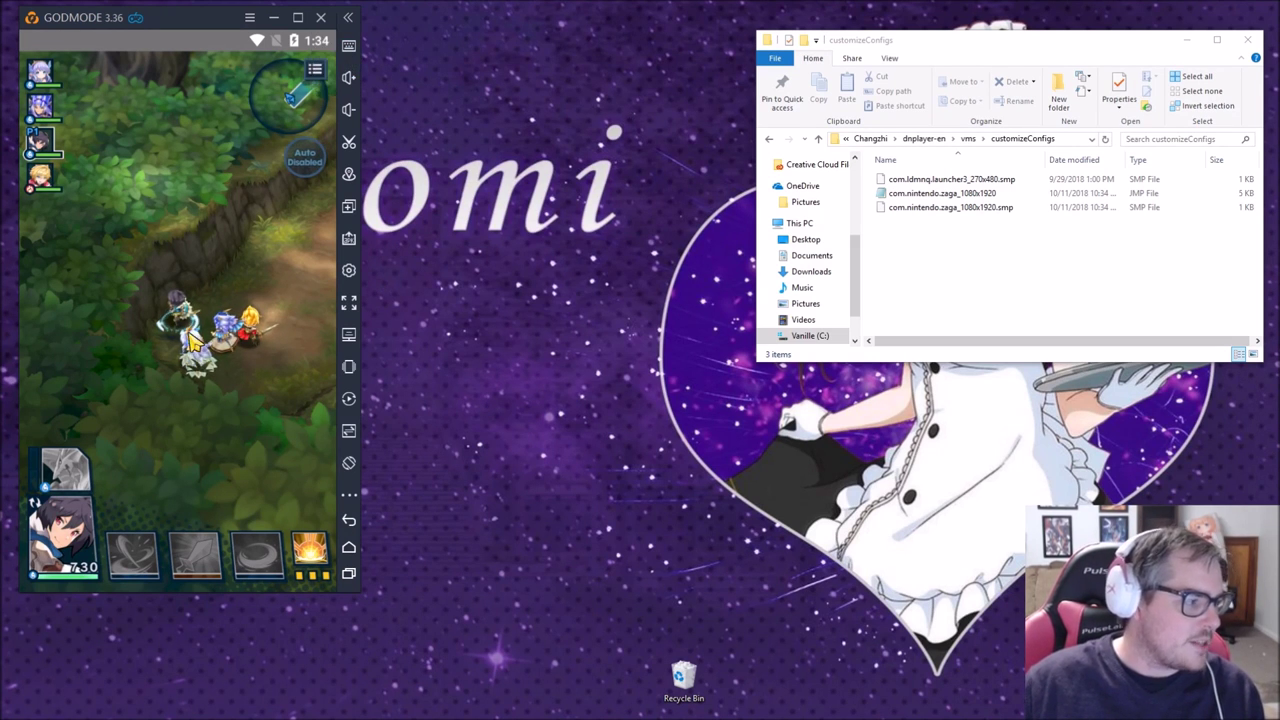
{"action": "key", "text": "e"}
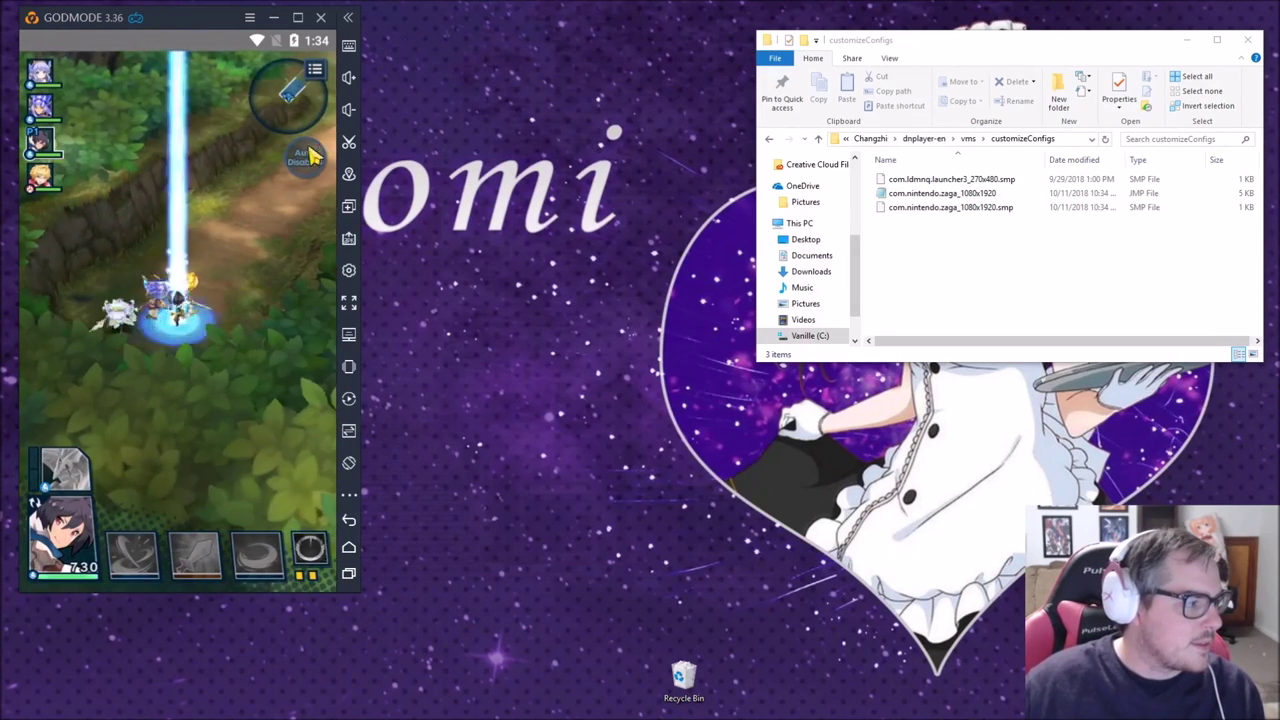
Add a movement joystick and a right-joystick 3D view control, then save the layout
{"action": "left_click", "coordinate": [349, 47]}
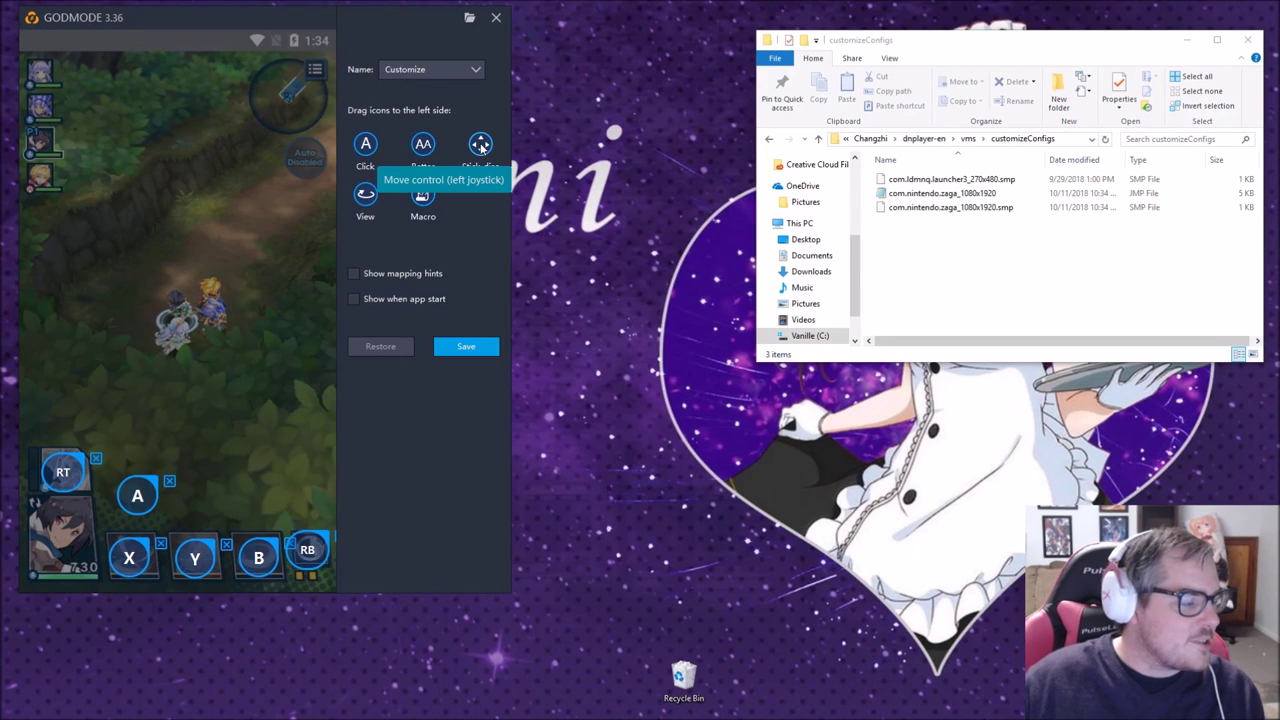
{"action": "left_click_drag", "start_coordinate": [484, 146], "coordinate": [286, 480]}
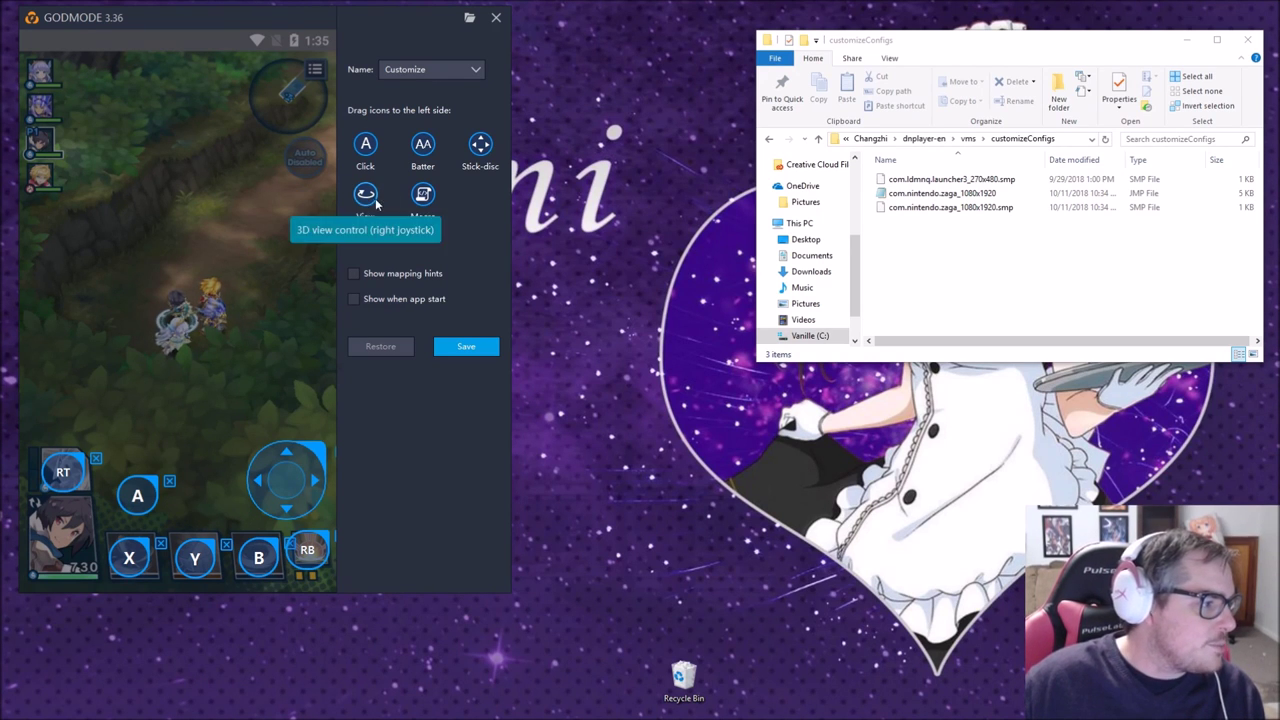
{"action": "left_click_drag", "start_coordinate": [364, 195], "coordinate": [272, 362]}
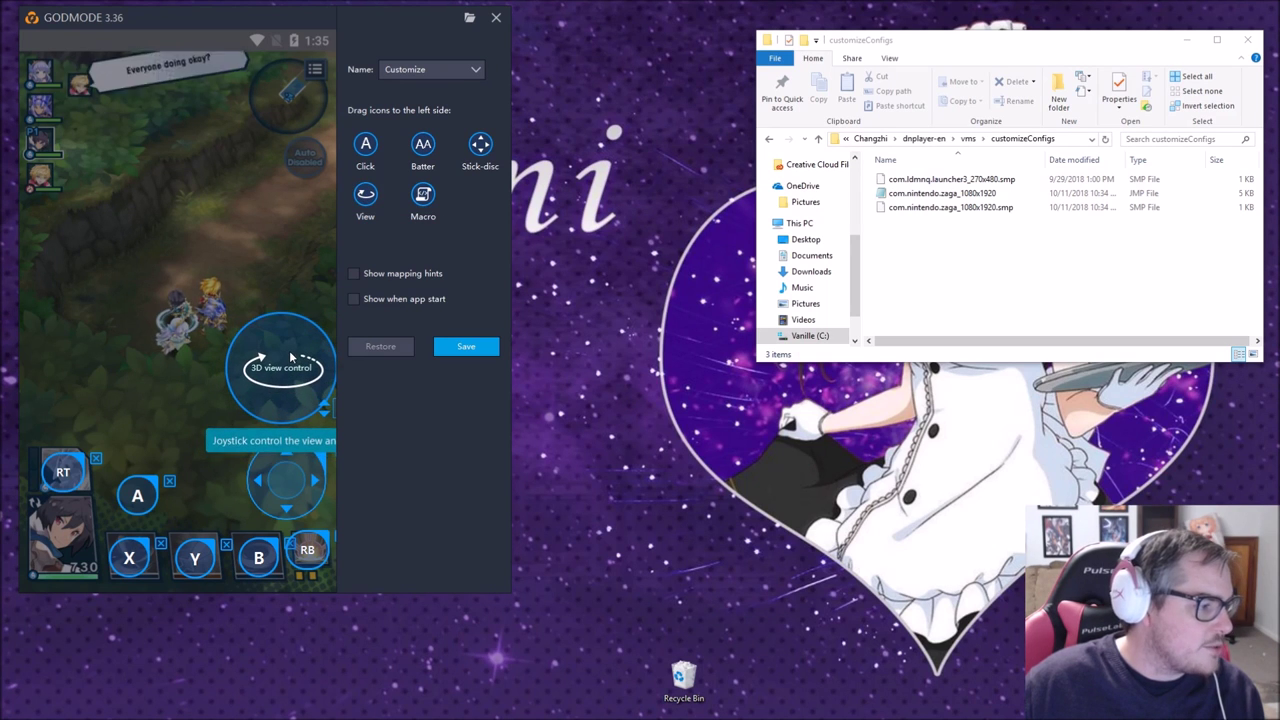
{"action": "left_click", "coordinate": [462, 347]}
{"action": "left_click", "coordinate": [462, 347]}
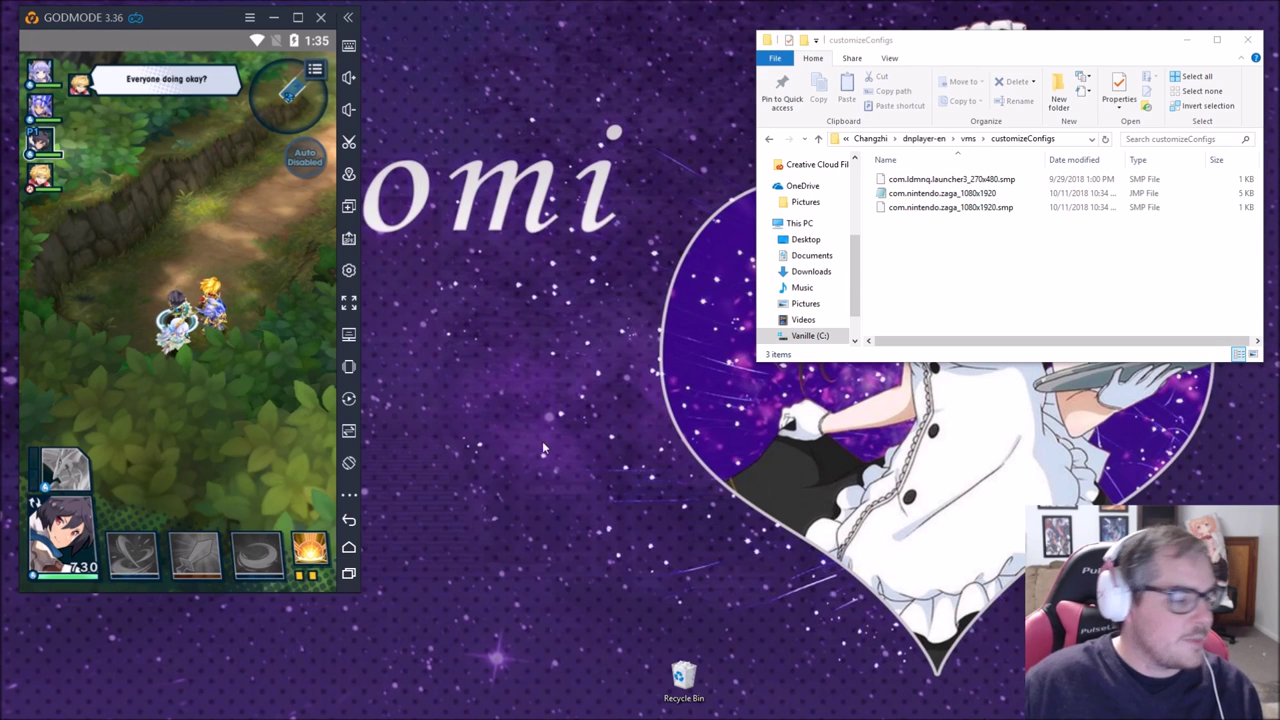
Save the gamepad mapping once more and close the GODMODE emulator window
{"action": "left_click", "coordinate": [348, 48]}
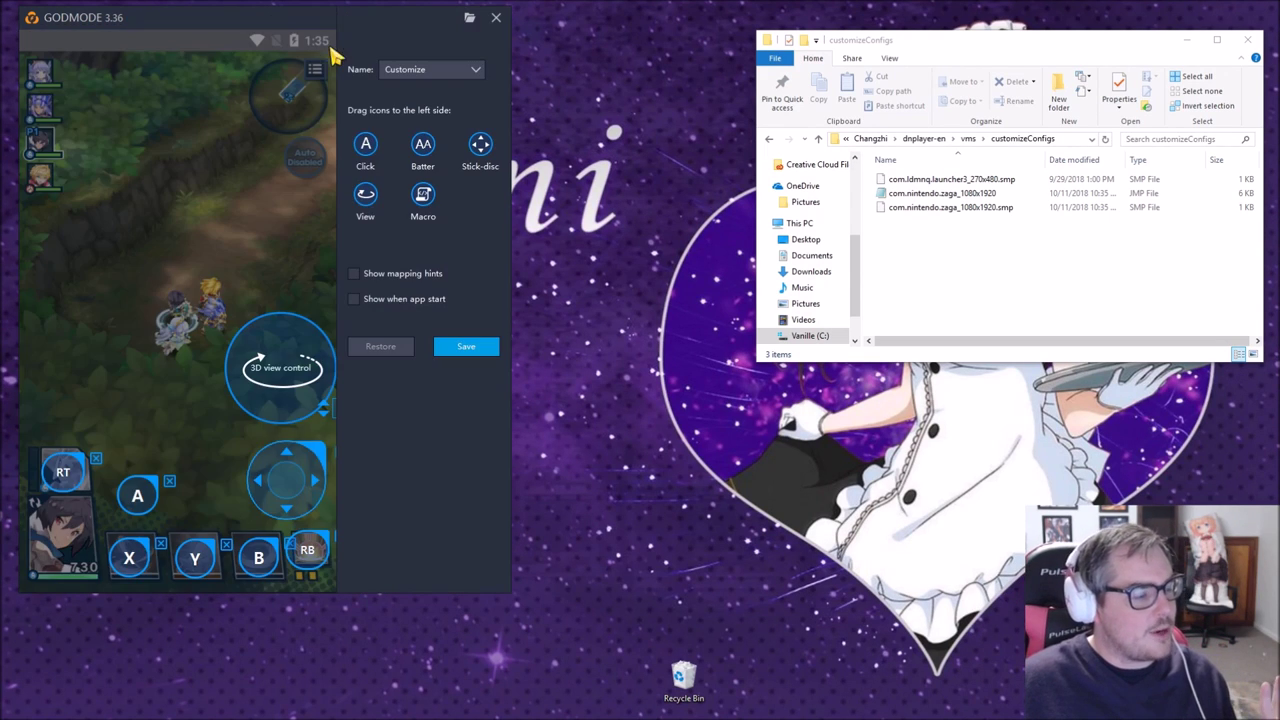
{"action": "left_click", "coordinate": [466, 346]}
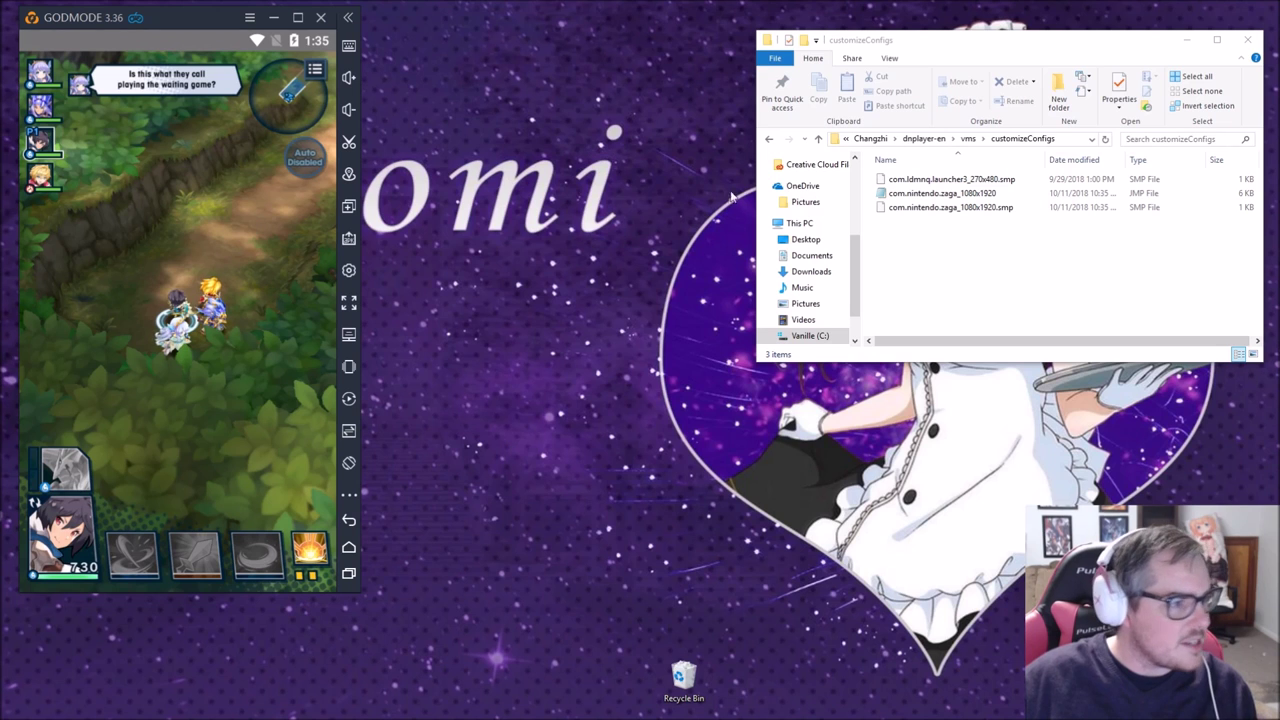
{"action": "left_click", "coordinate": [321, 17]}
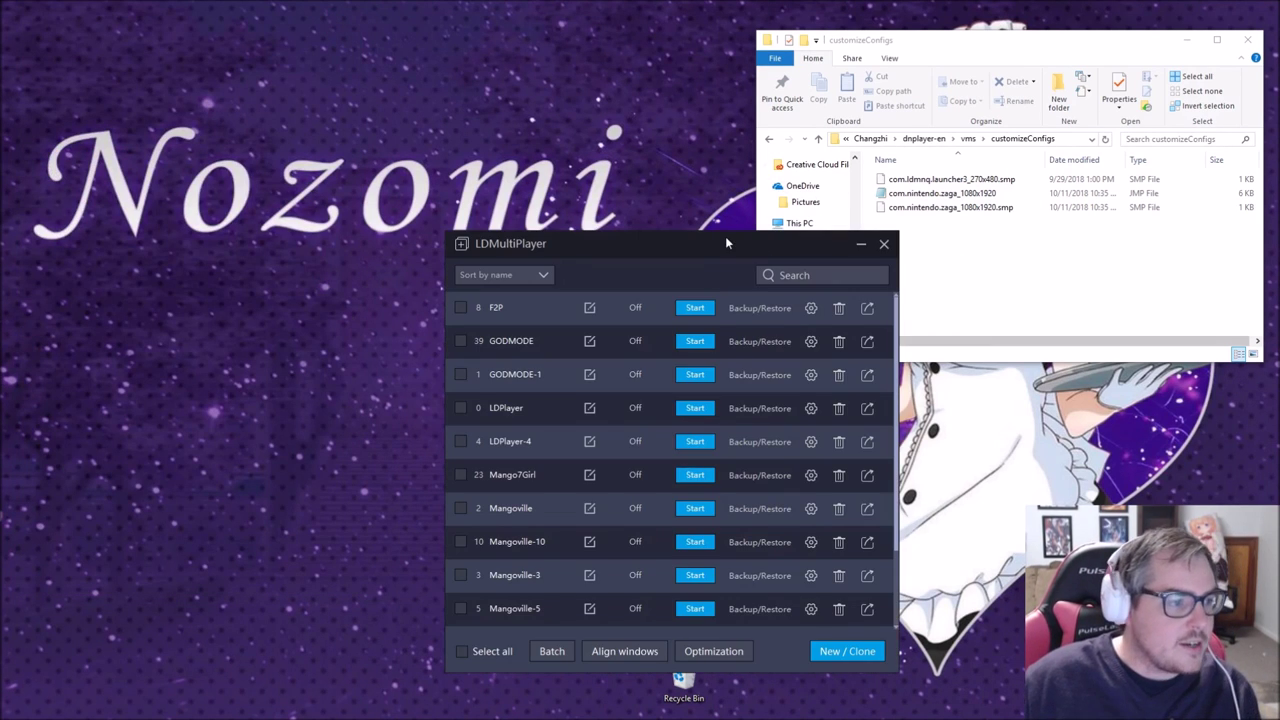
Browse Changzhi > dnplayer-en > vms > customizeConfigs and choose Open with on the com.nintendo.zaga_1080x1920 JMP file
{"action": "left_click_drag", "start_coordinate": [727, 243], "coordinate": [377, 124]}
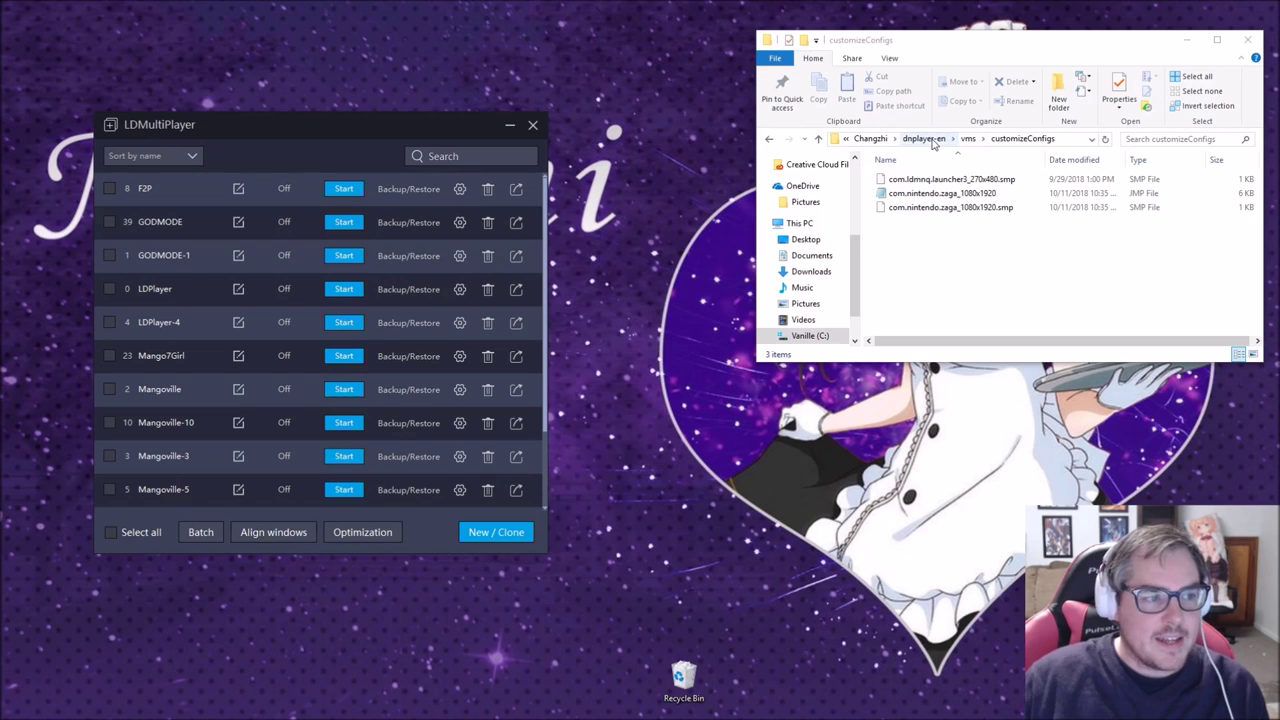
{"action": "left_click", "coordinate": [882, 141]}
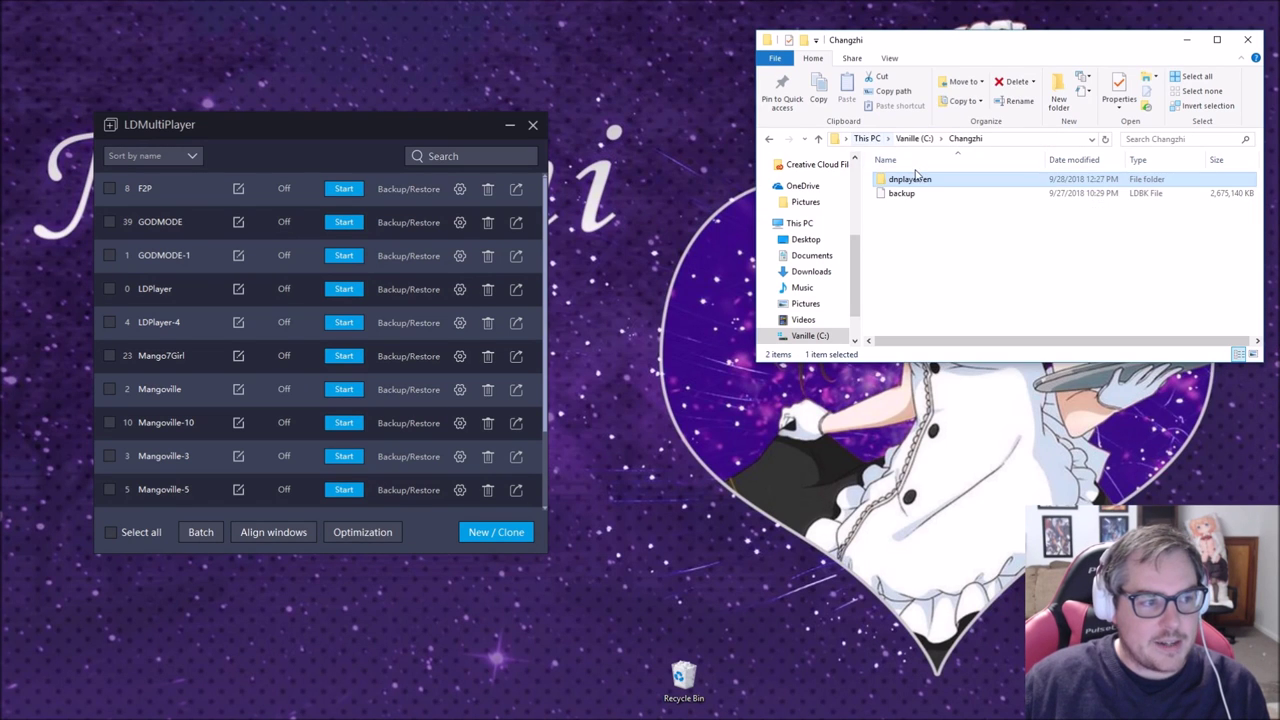
{"action": "double_click", "coordinate": [920, 179]}
{"action": "mouse_move", "coordinate": [914, 236]}
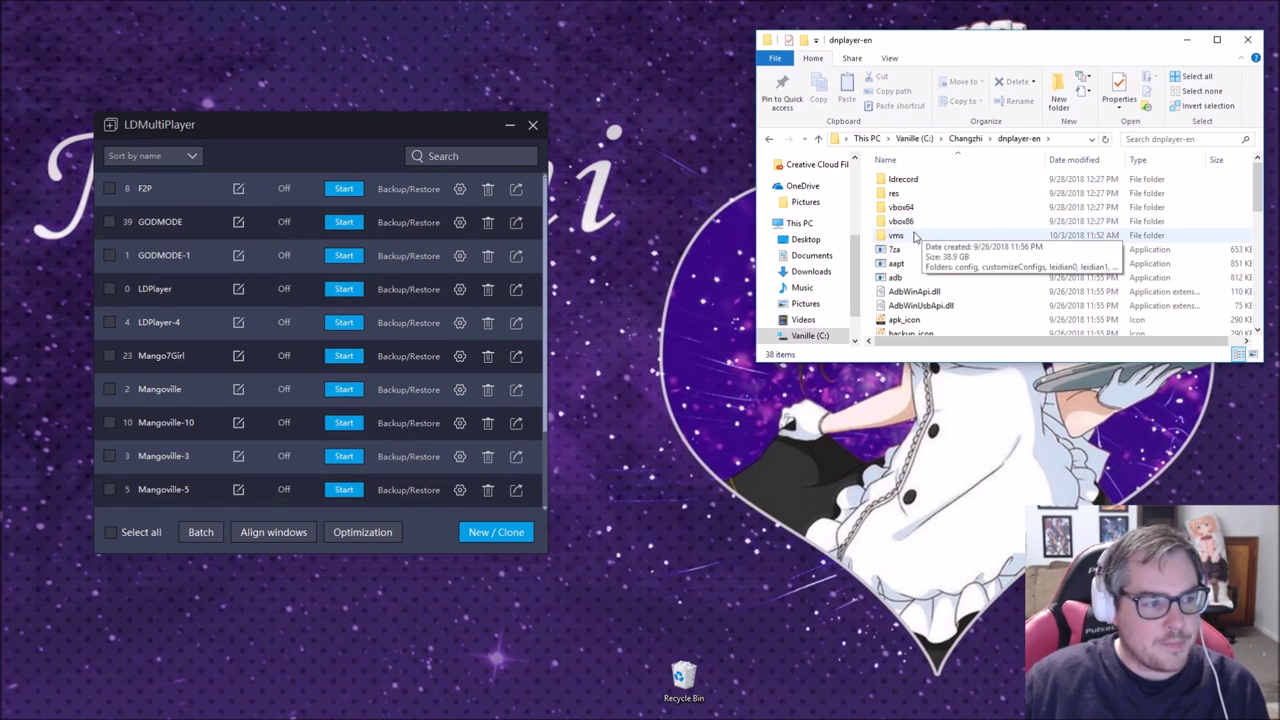
{"action": "double_click", "coordinate": [914, 236]}
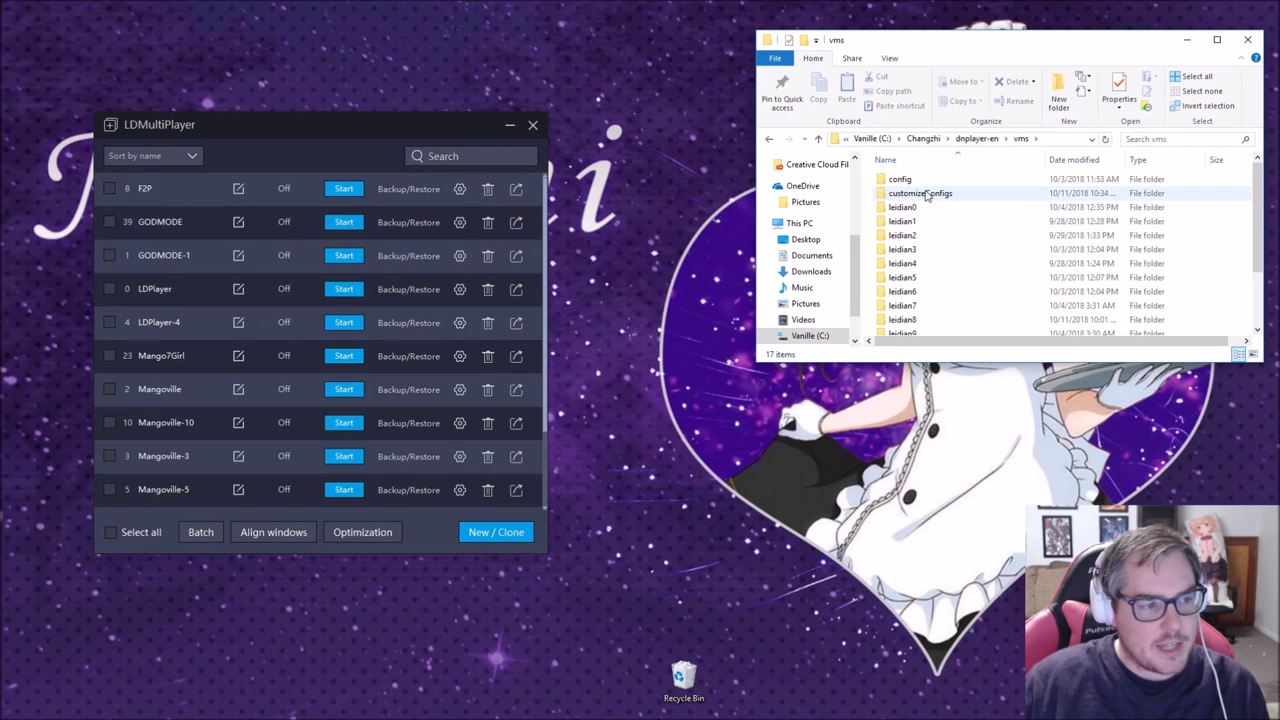
{"action": "double_click", "coordinate": [926, 195]}
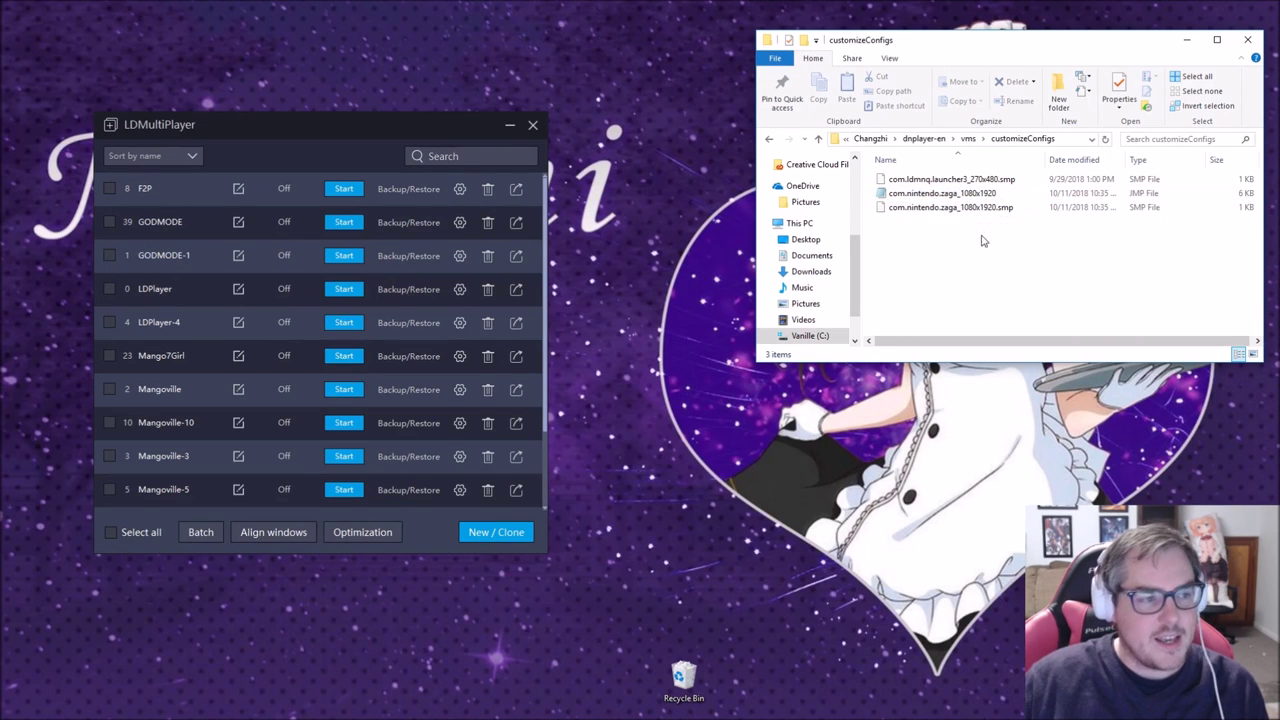
{"action": "left_click", "coordinate": [930, 207]}
{"action": "left_click", "coordinate": [935, 194]}
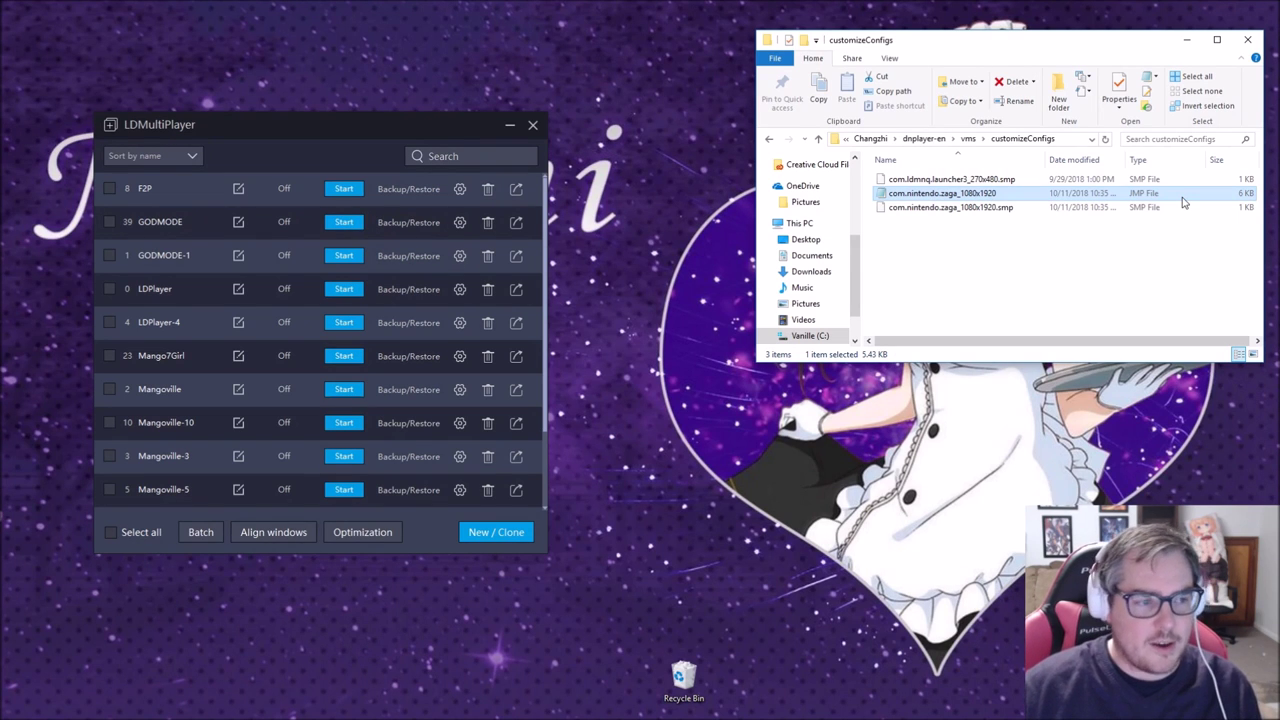
{"action": "right_click", "coordinate": [928, 193]}
Open the JMP file in Notepad, making Notepad the default app for .jmp files
{"action": "left_click", "coordinate": [970, 245]}
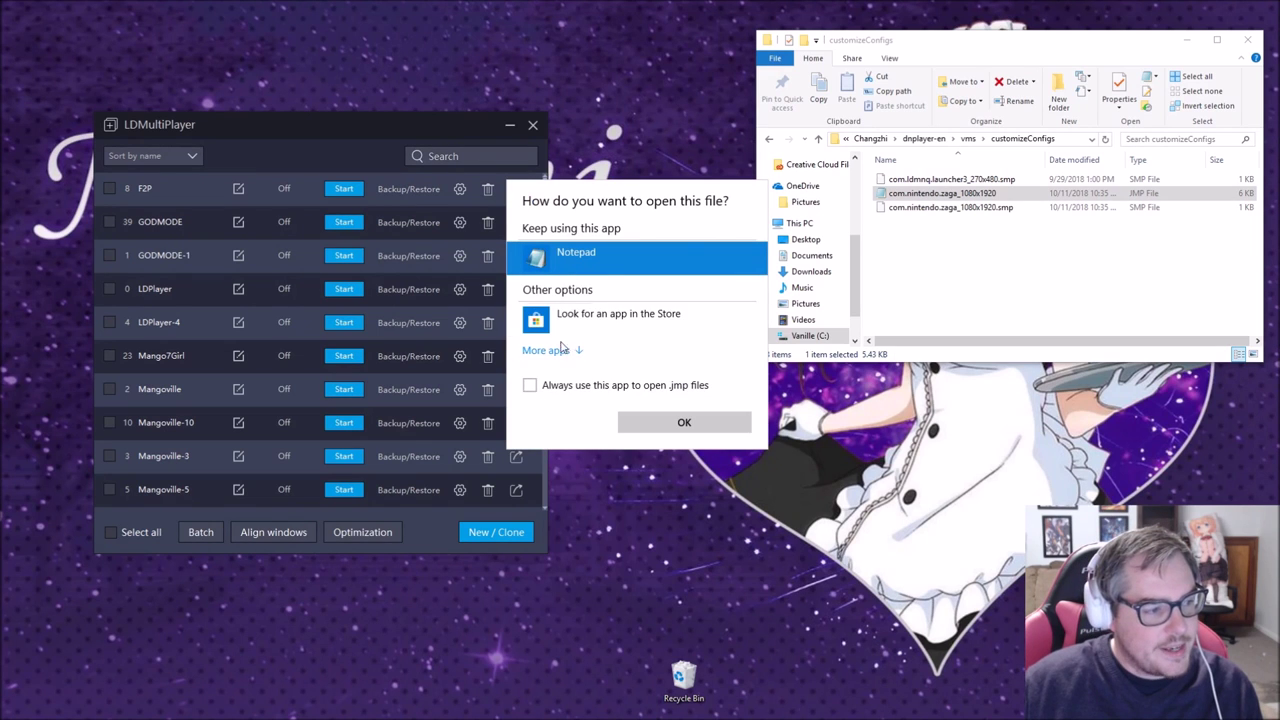
{"action": "left_click", "coordinate": [530, 385]}
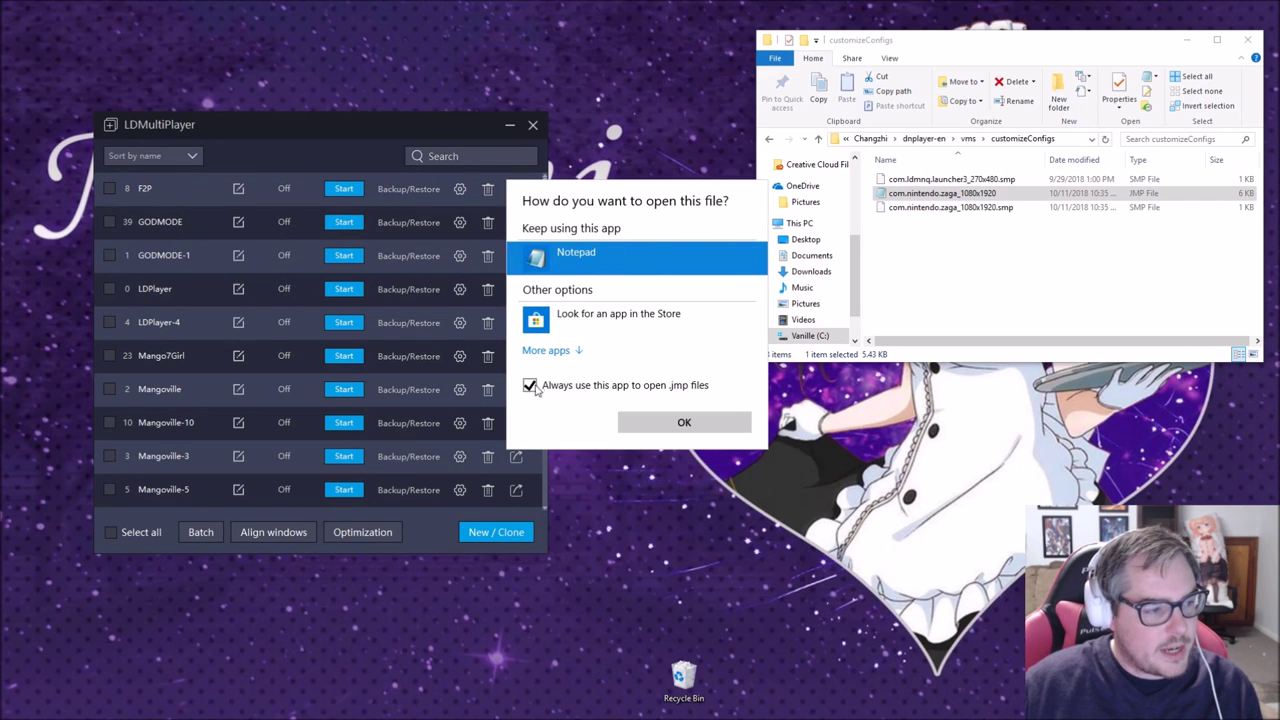
{"action": "left_click", "coordinate": [686, 420]}
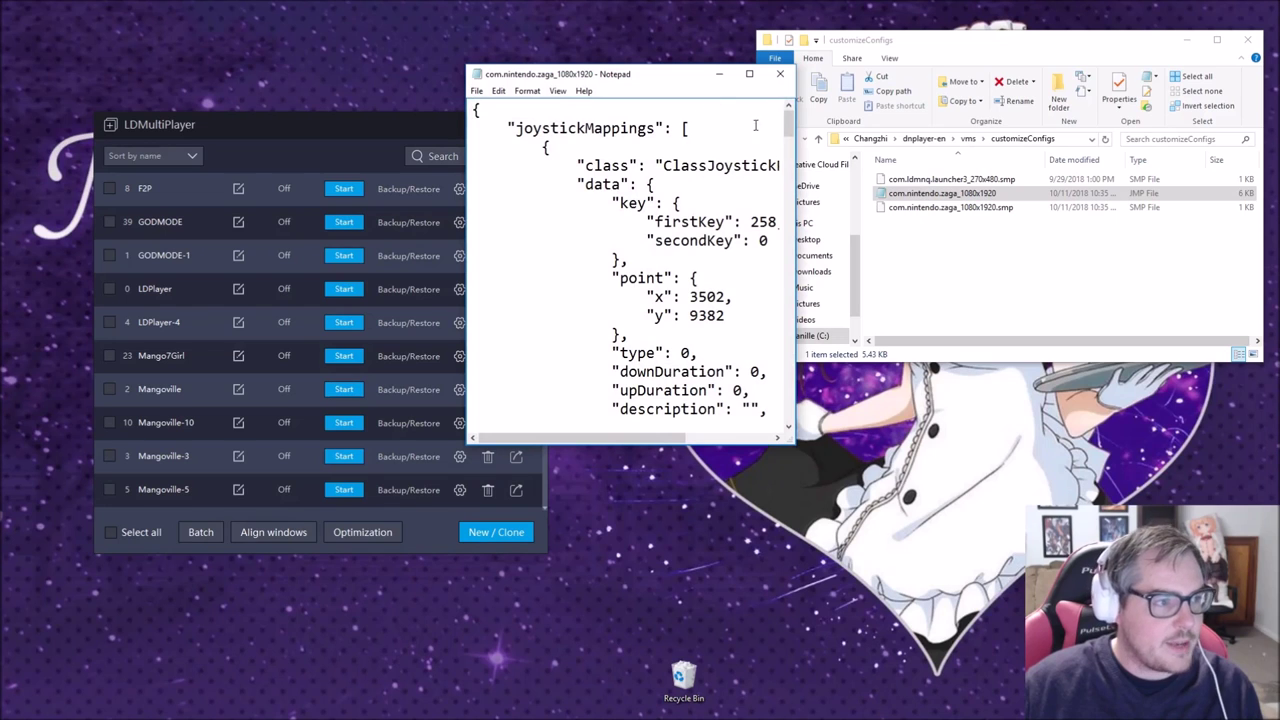
Find 'radius' and change the joystick radius value from 1375 to 300
{"action": "left_click", "coordinate": [725, 135]}
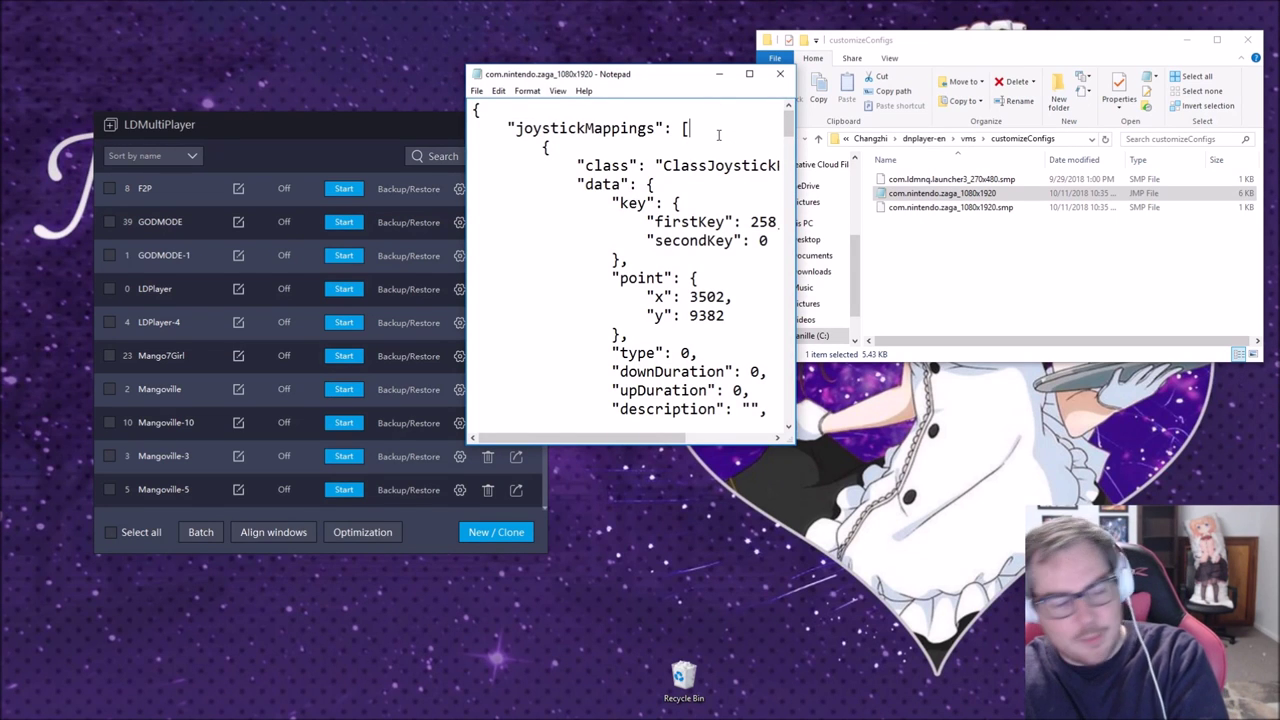
{"action": "key", "text": "ctrl+f"}
{"action": "type", "text": "radius"}
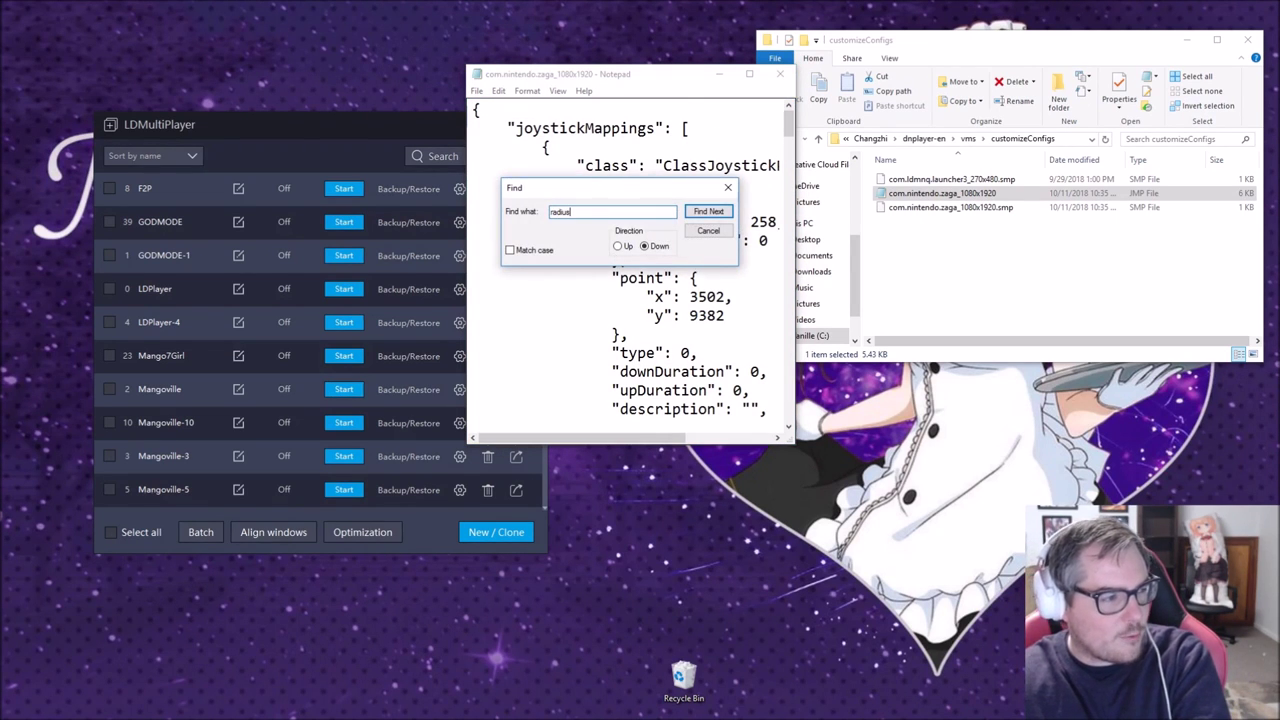
{"action": "key", "text": "Return"}
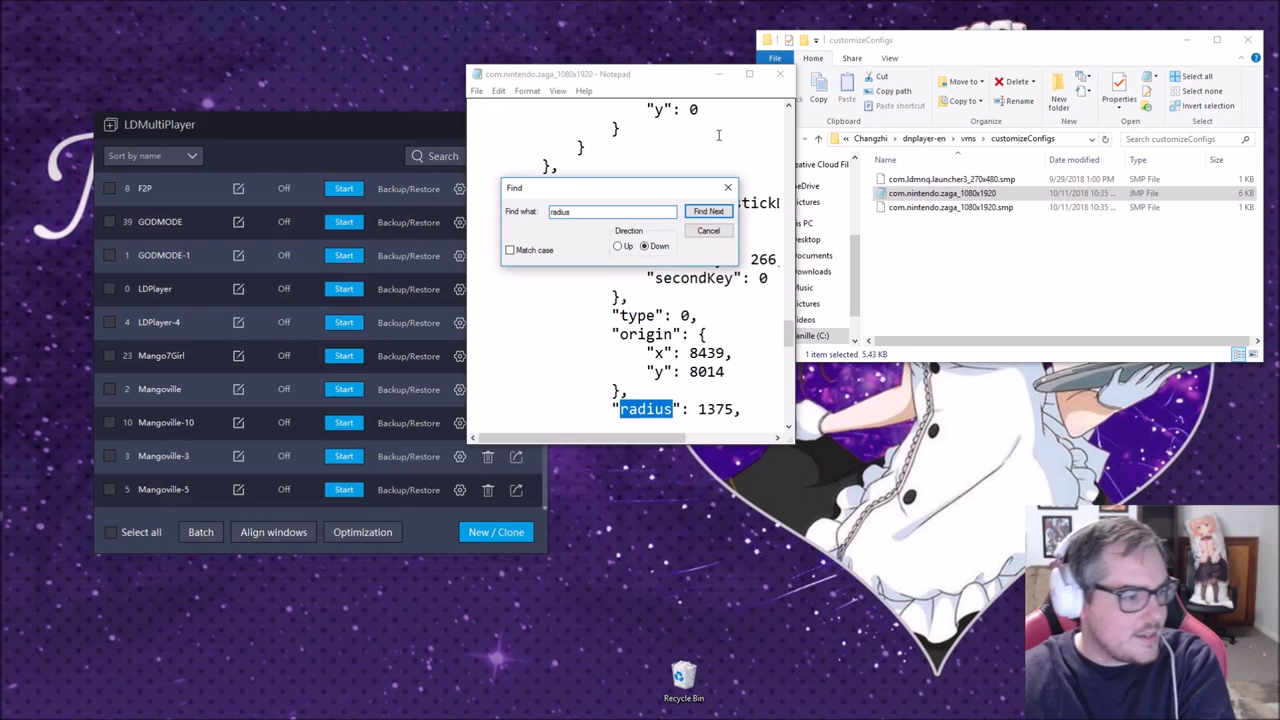
{"action": "left_click", "coordinate": [722, 235]}
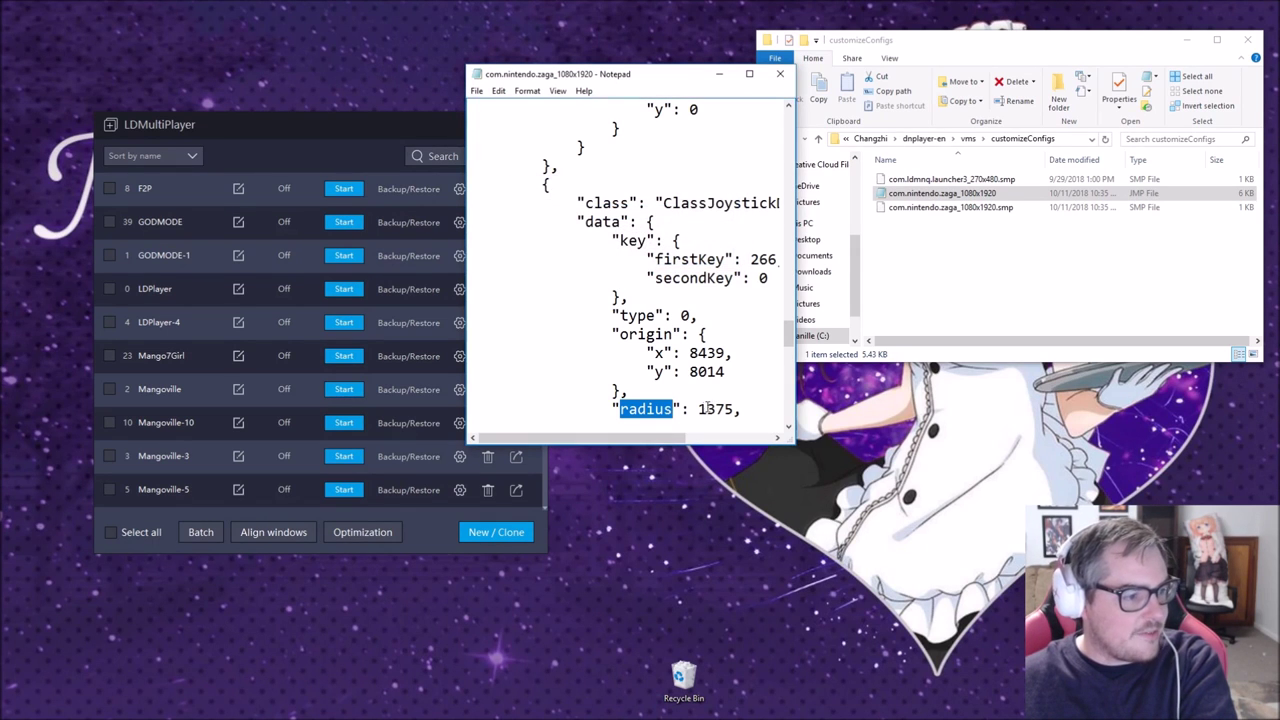
{"action": "left_click_drag", "start_coordinate": [704, 409], "coordinate": [716, 409]}
{"action": "double_click", "coordinate": [708, 409]}
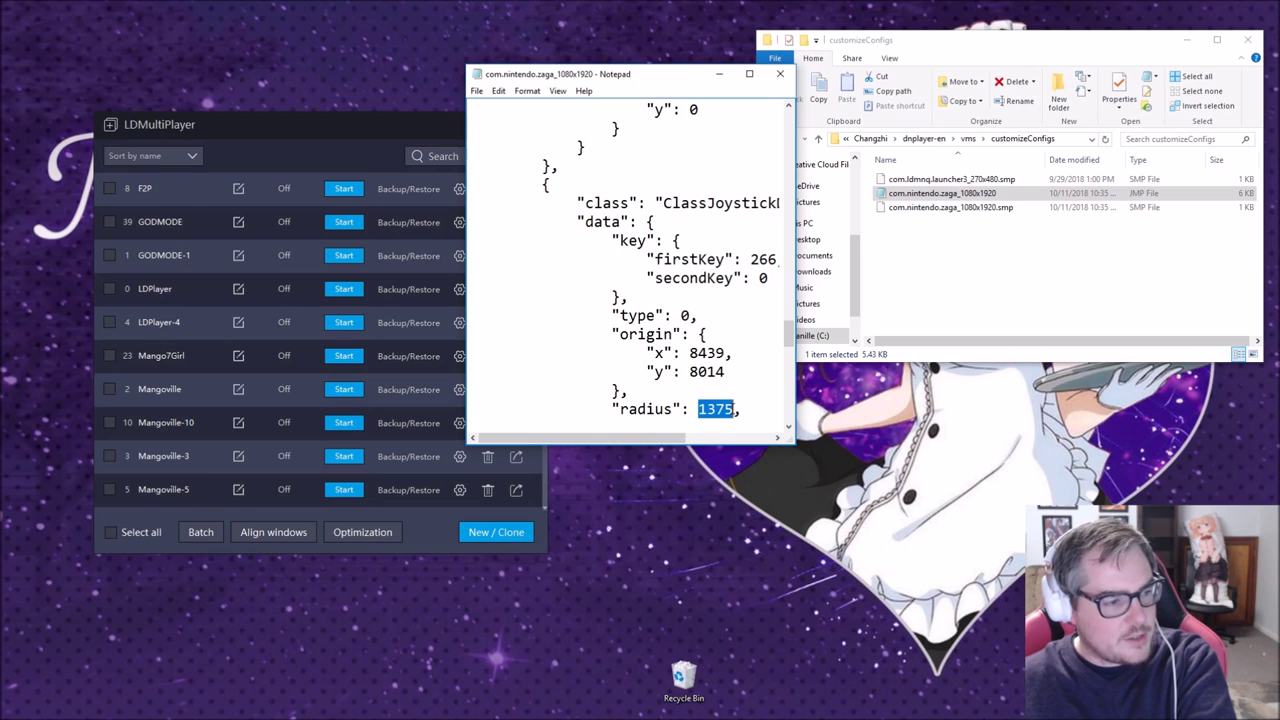
{"action": "type", "text": "300"}
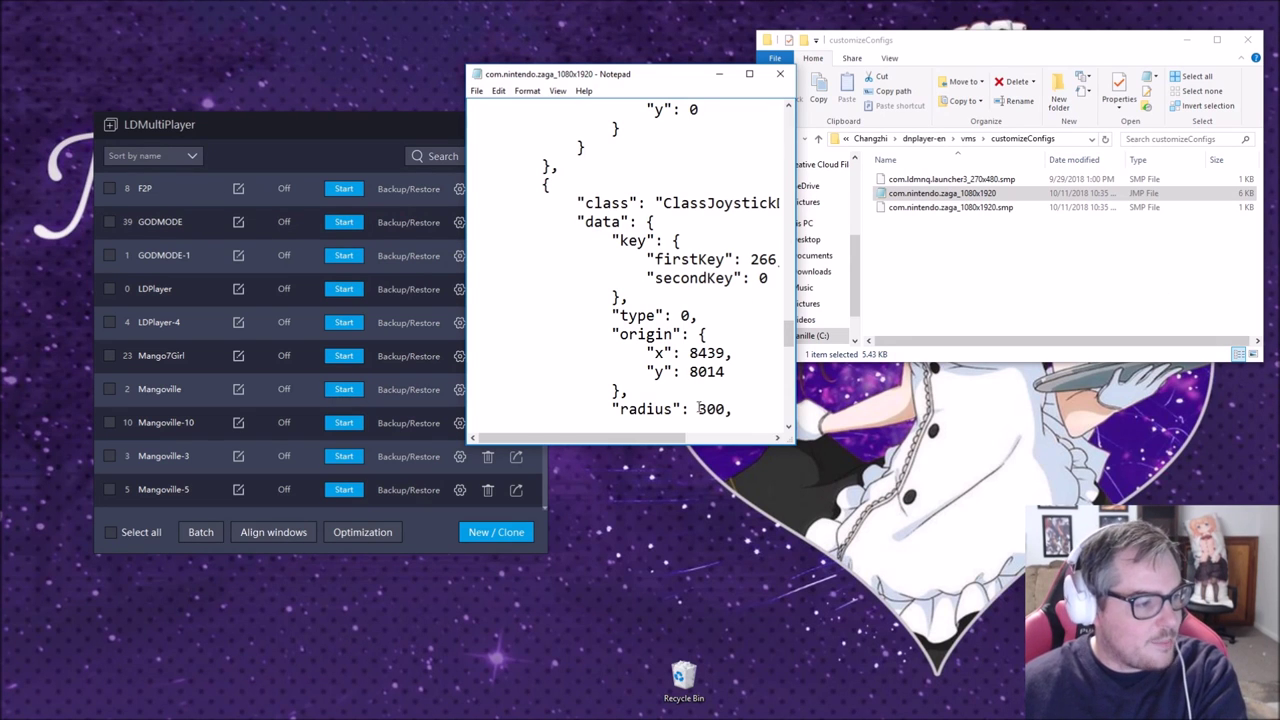
{"action": "key", "text": "shift+Left"}
{"action": "key", "text": "shift+Left"}
{"action": "key", "text": "shift+Left"}
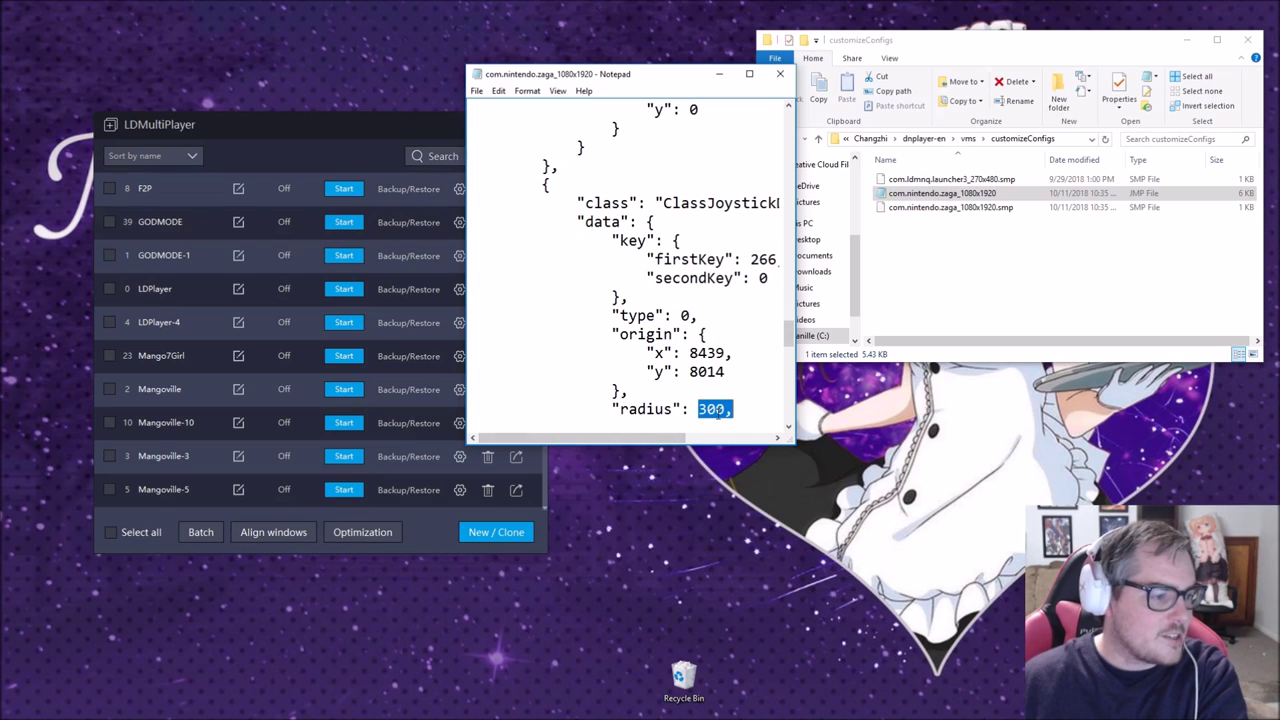
{"action": "left_click", "coordinate": [768, 342]}
Find 'sensi' and change the joystick sensitivity from 5 to 15
{"action": "left_click_drag", "start_coordinate": [785, 338], "coordinate": [788, 122]}
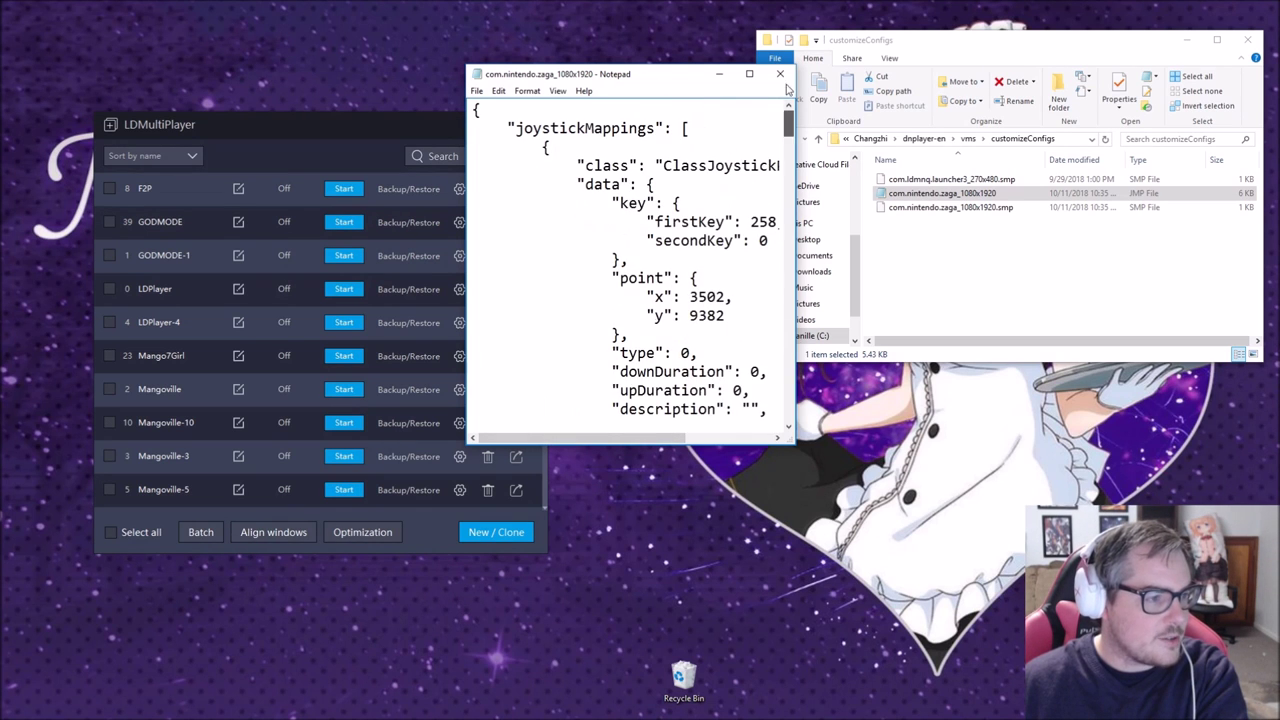
{"action": "left_click", "coordinate": [821, 140]}
{"action": "key", "text": "ctrl+f"}
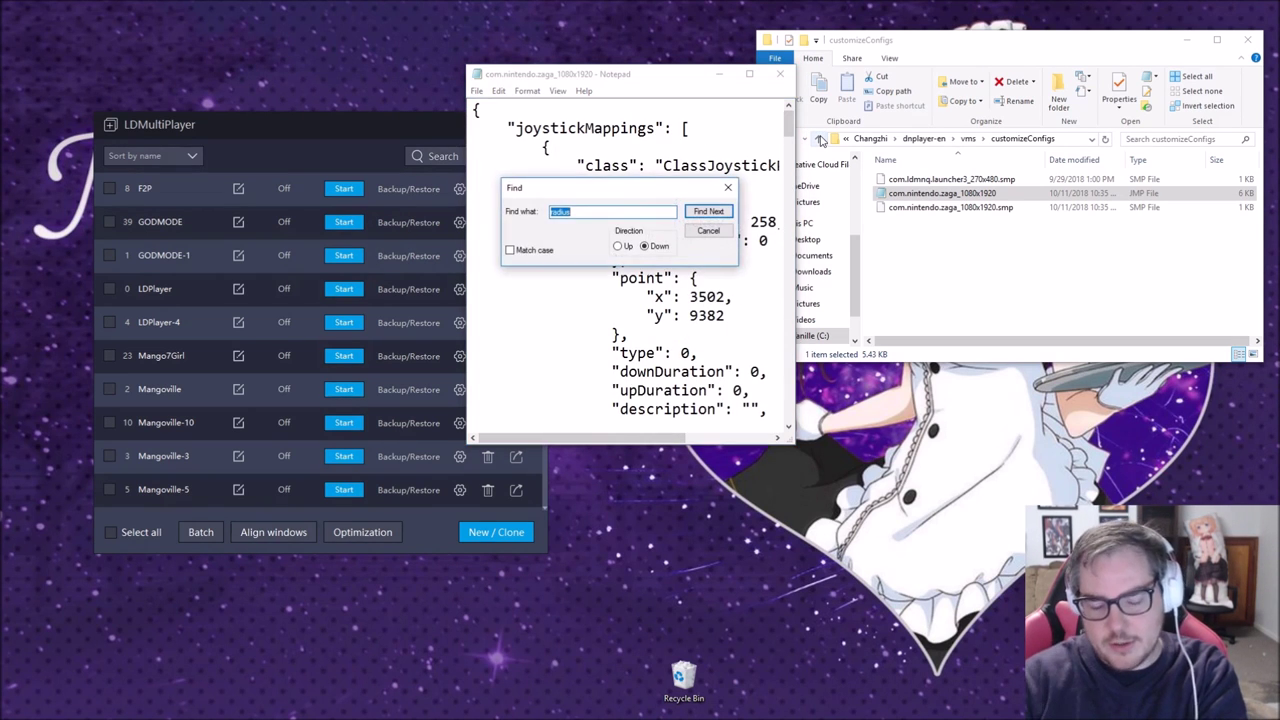
{"action": "type", "text": "sensi"}
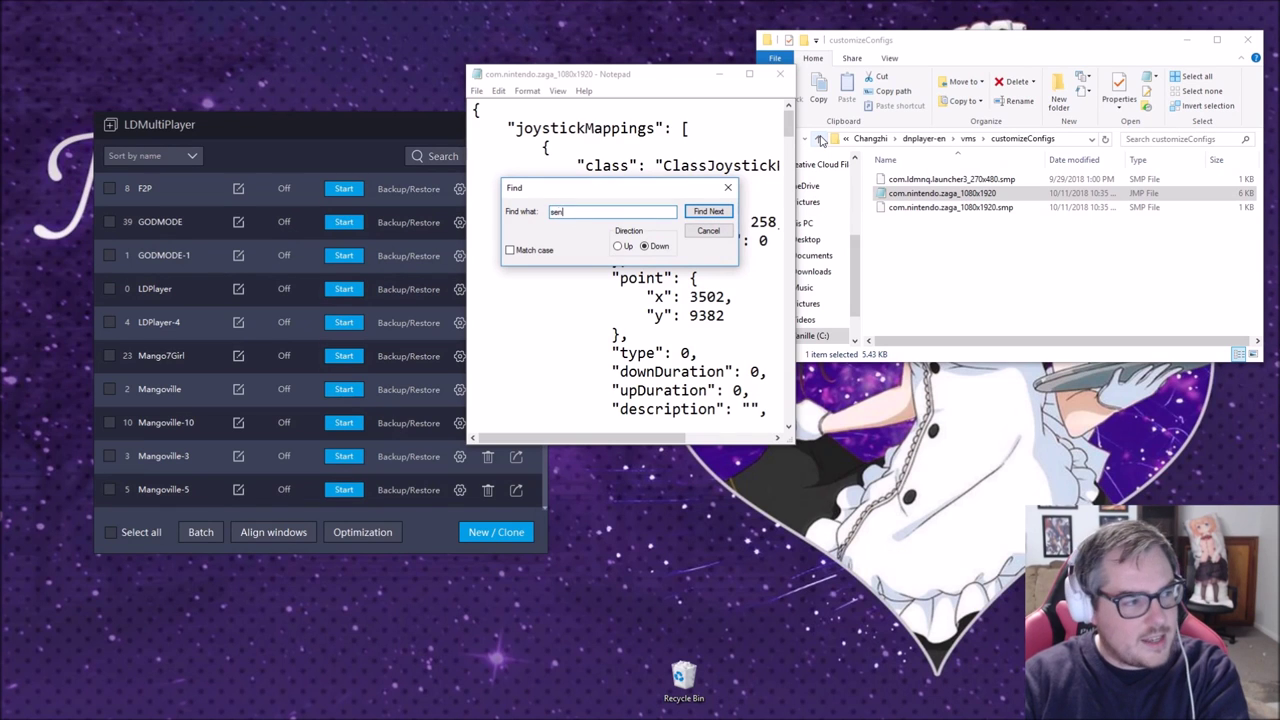
{"action": "key", "text": "Return"}
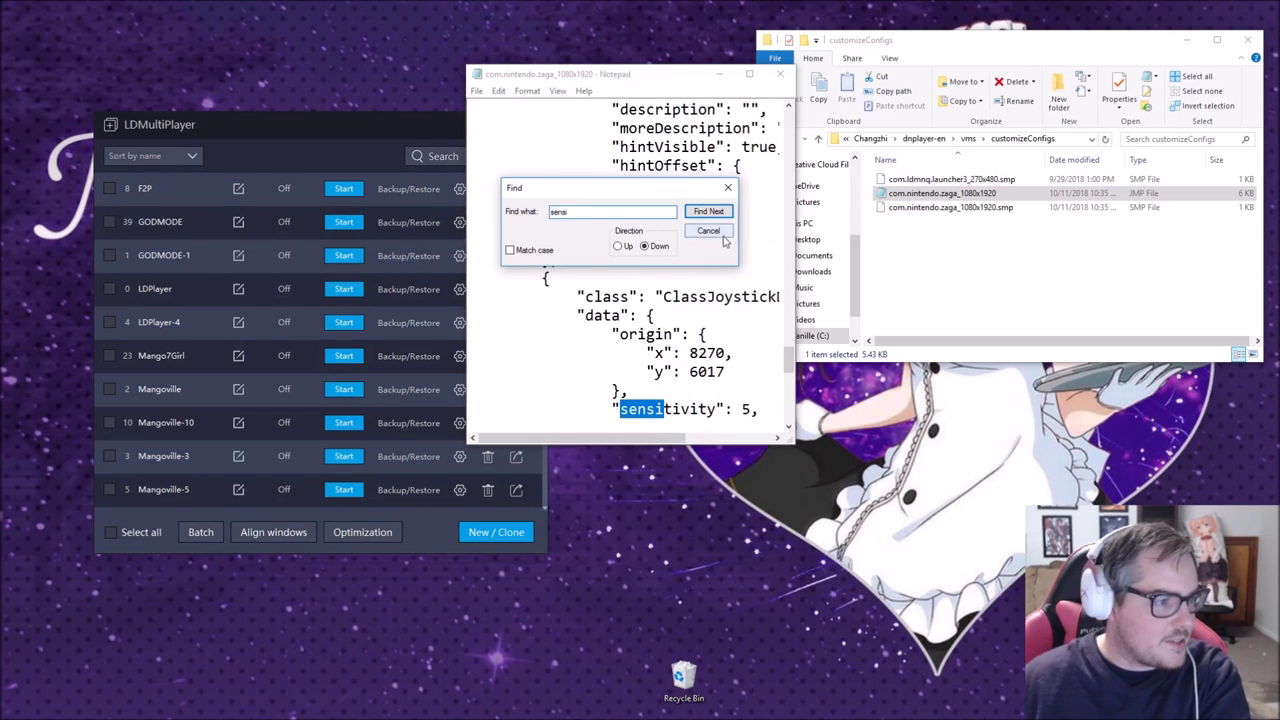
{"action": "key", "text": "Escape"}
{"action": "left_click", "coordinate": [742, 409]}
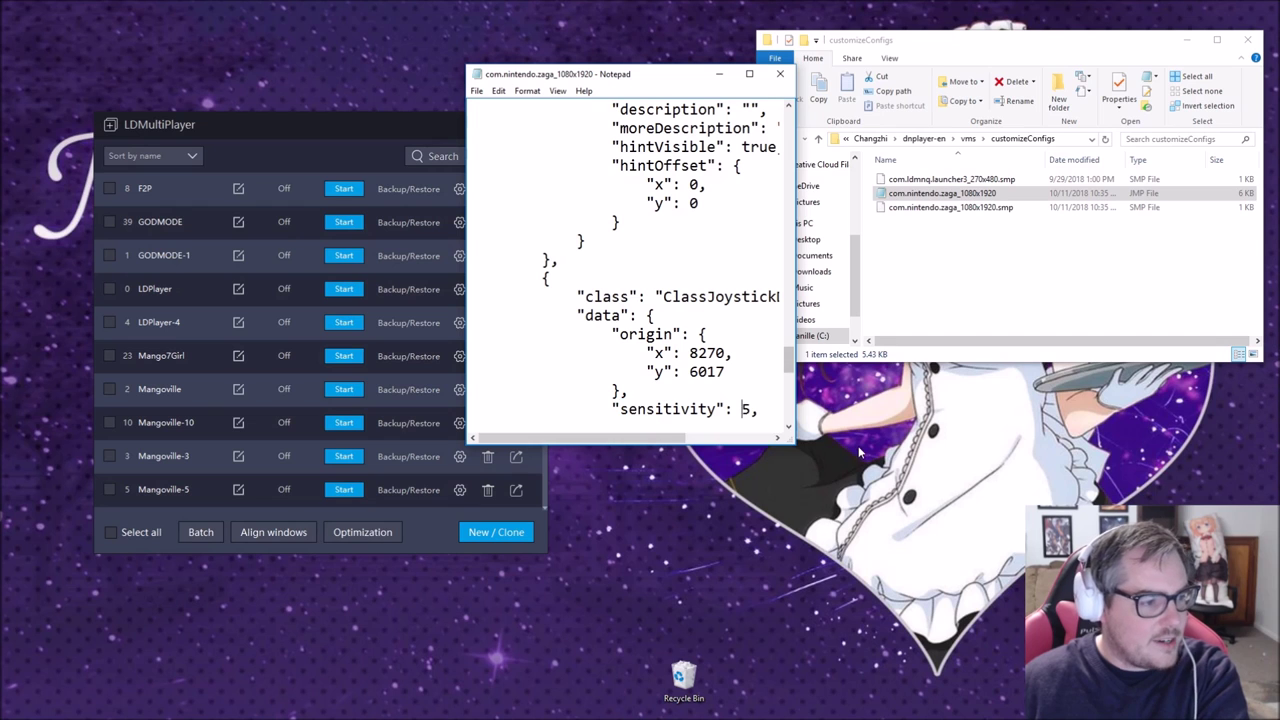
{"action": "type", "text": "1"}
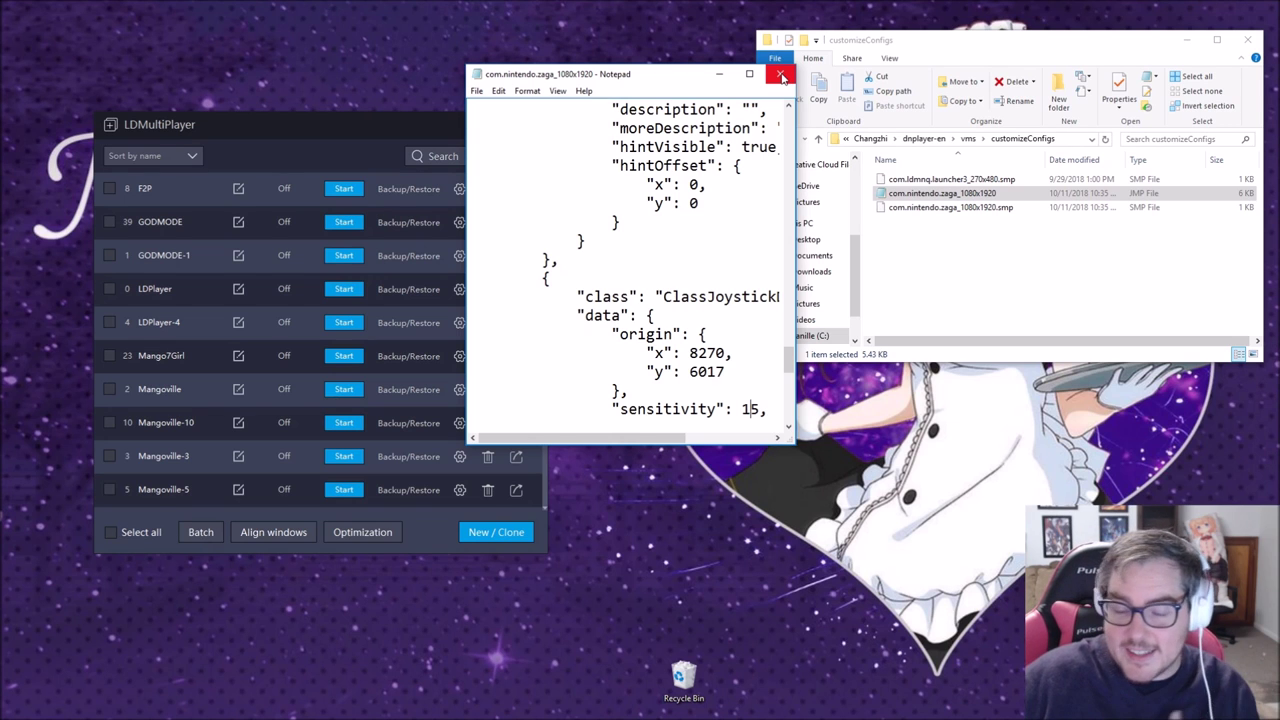
Save the edited JMP config file and close Notepad
{"action": "left_click", "coordinate": [477, 91]}
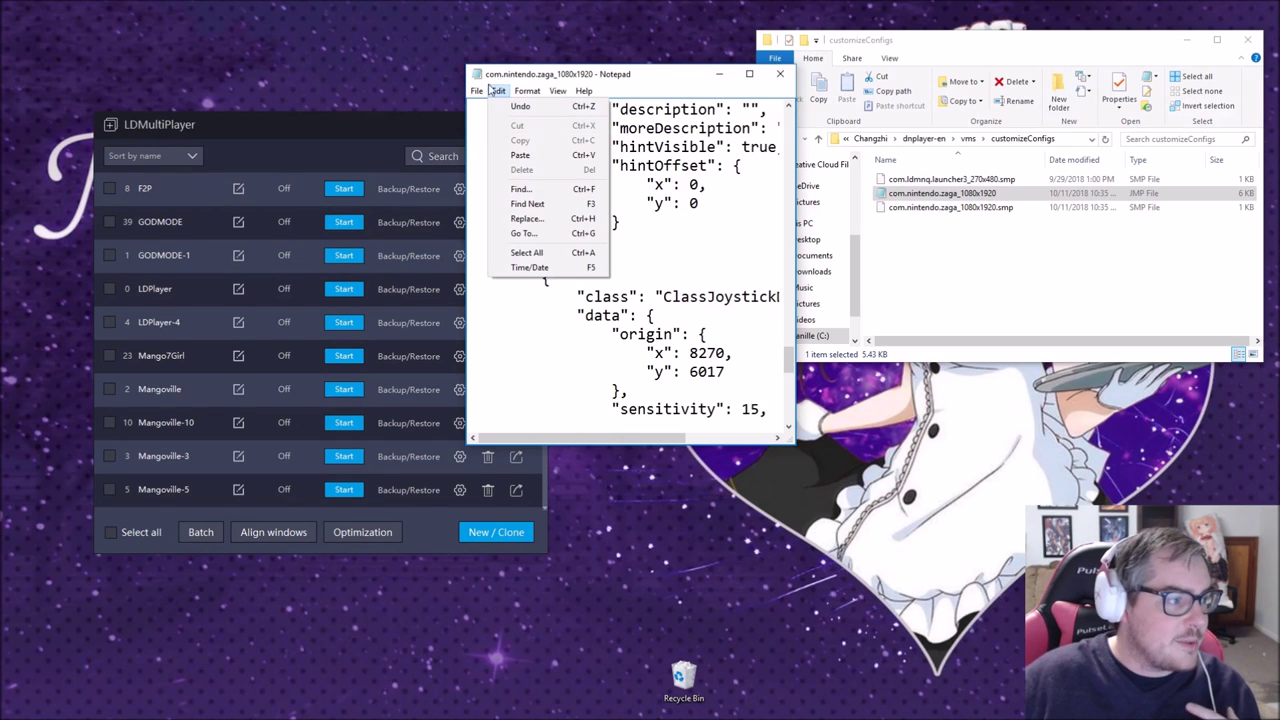
{"action": "left_click", "coordinate": [497, 135]}
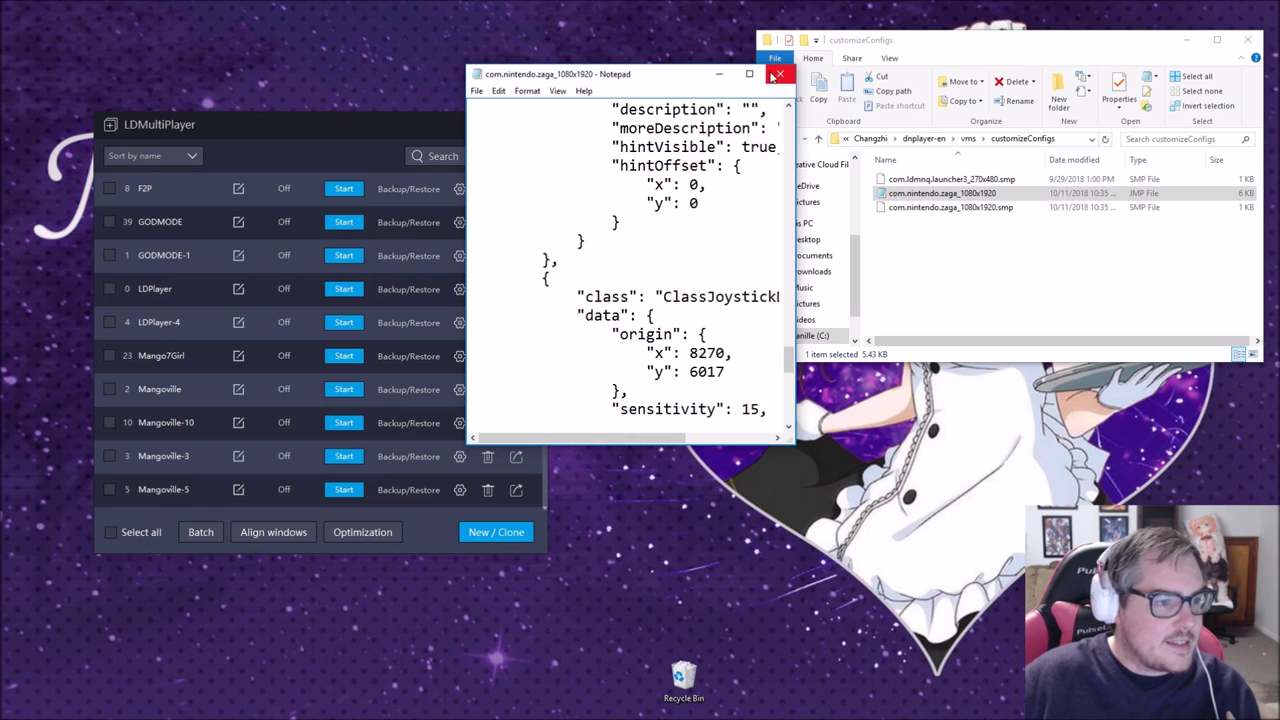
{"action": "left_click", "coordinate": [777, 75]}
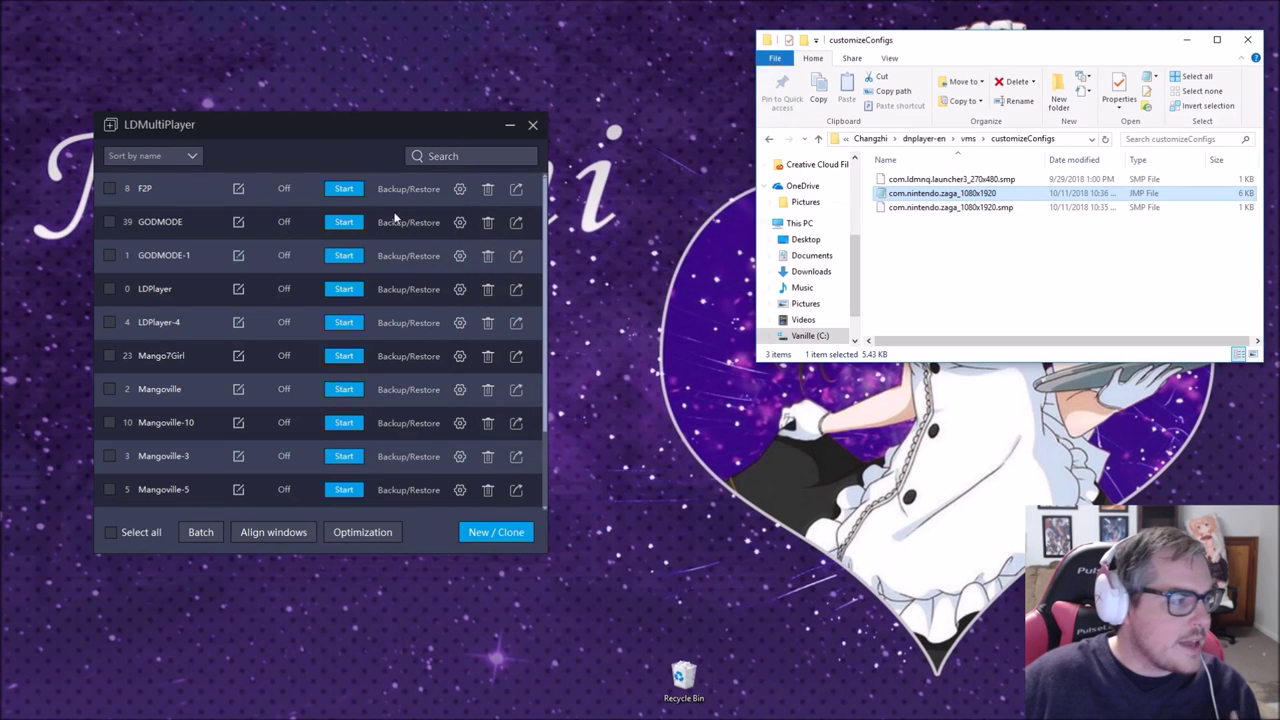
Start GODMODE, launch Dragalia Lost, accept the data download and dismiss the notices to reach home
{"action": "left_click", "coordinate": [338, 222]}
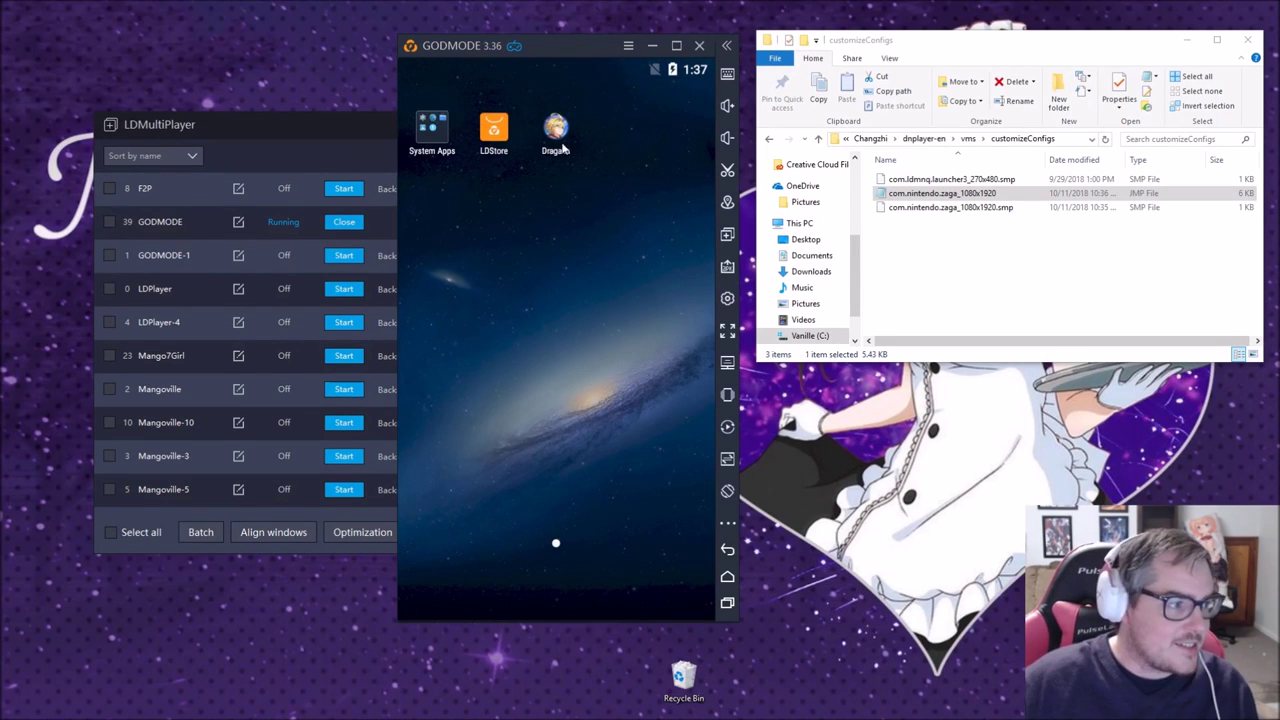
{"action": "left_click", "coordinate": [560, 145]}
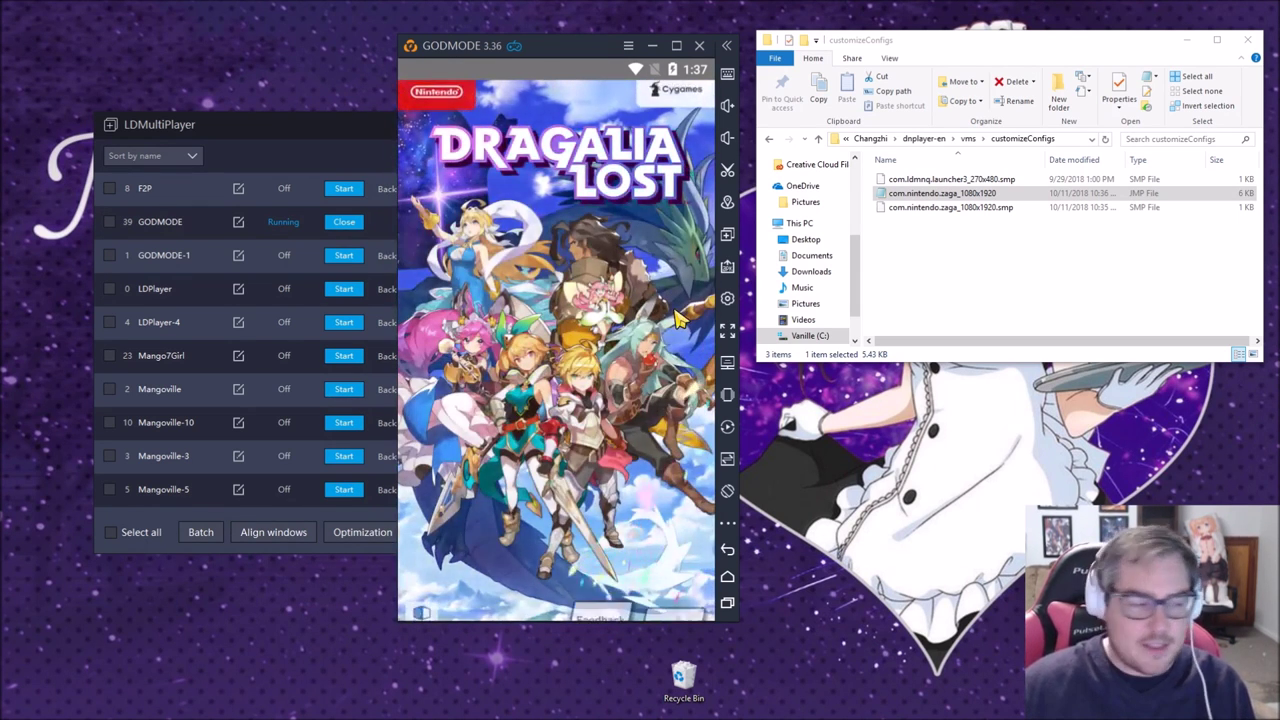
{"action": "left_click", "coordinate": [594, 226]}
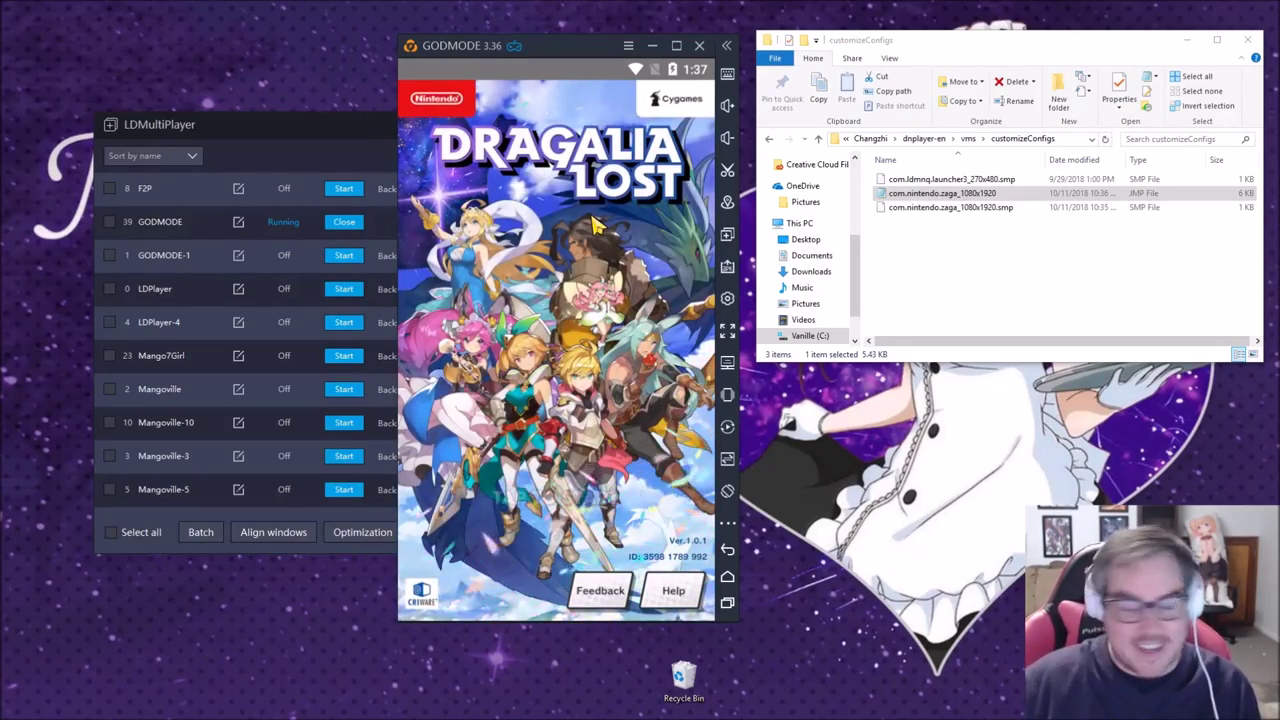
{"action": "left_click", "coordinate": [520, 185]}
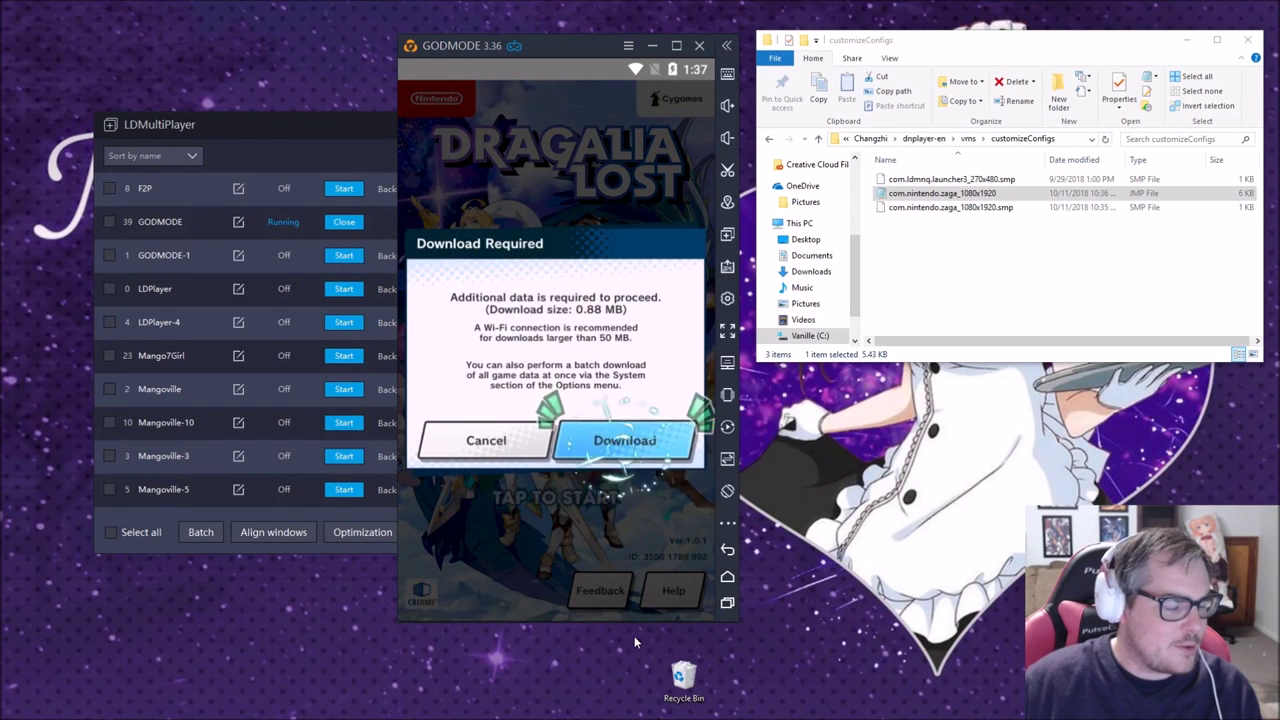
{"action": "left_click", "coordinate": [624, 440]}
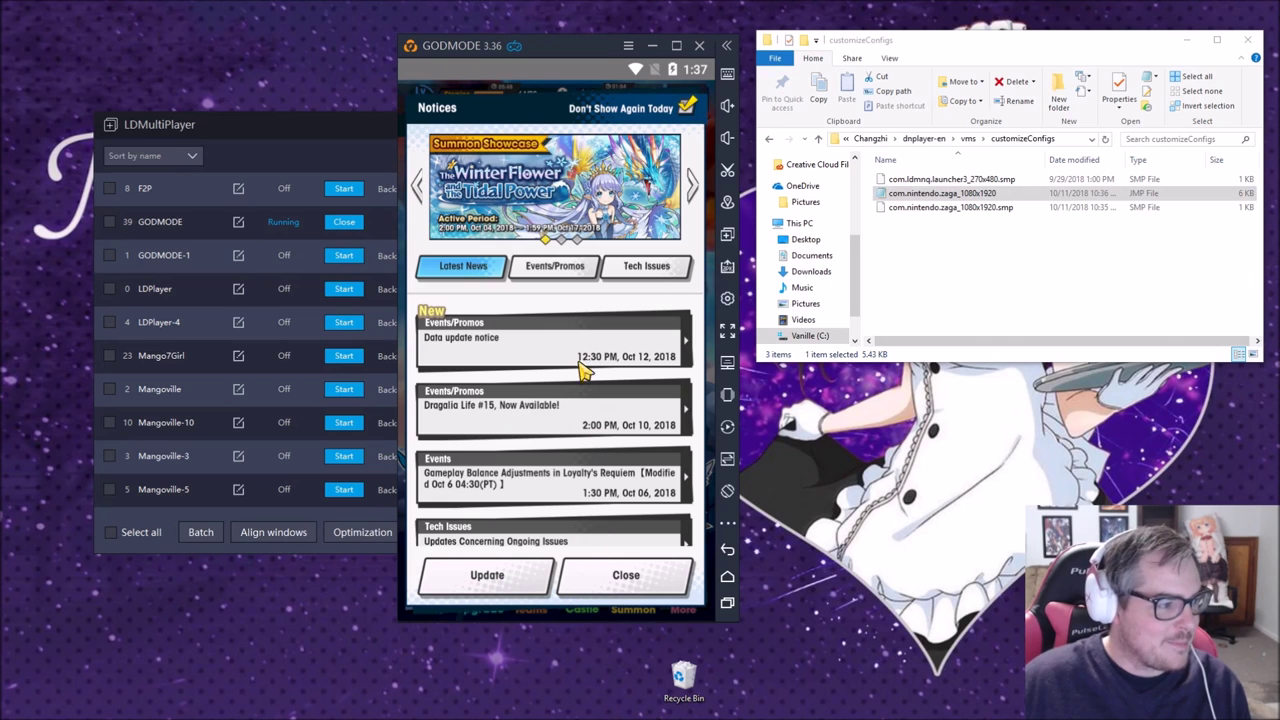
{"action": "left_click", "coordinate": [583, 368]}
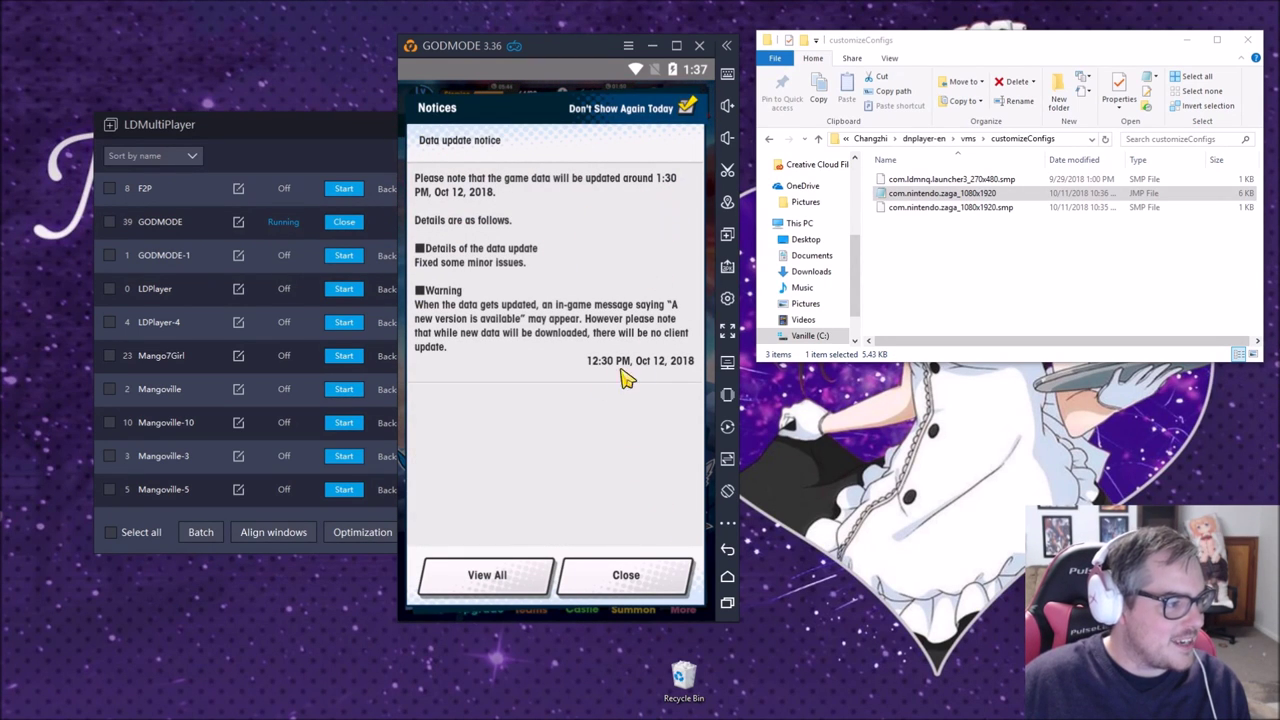
{"action": "left_click", "coordinate": [627, 577]}
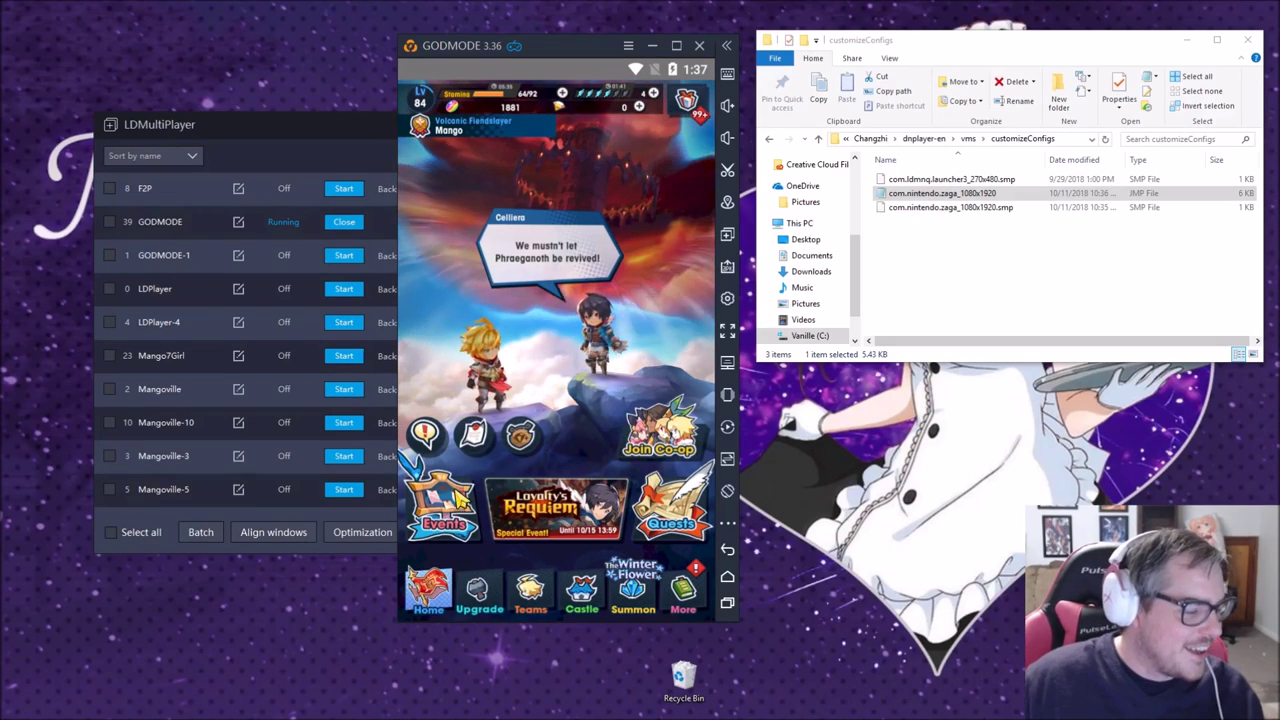
Open the Avenue to Fortune: Expert quest and create a private co-op room without a helper
{"action": "left_click", "coordinate": [475, 520]}
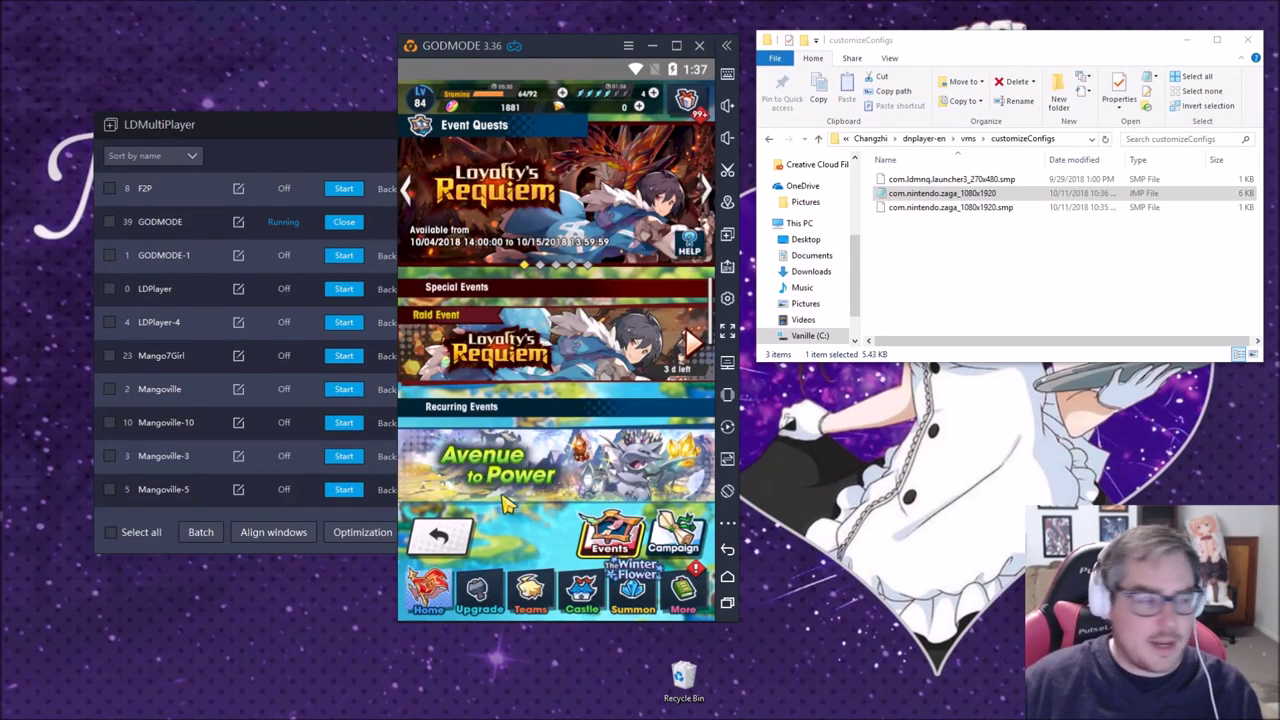
{"action": "scroll", "coordinate": [506, 505], "scroll_direction": "down", "scroll_amount": 3}
{"action": "left_click", "coordinate": [583, 330]}
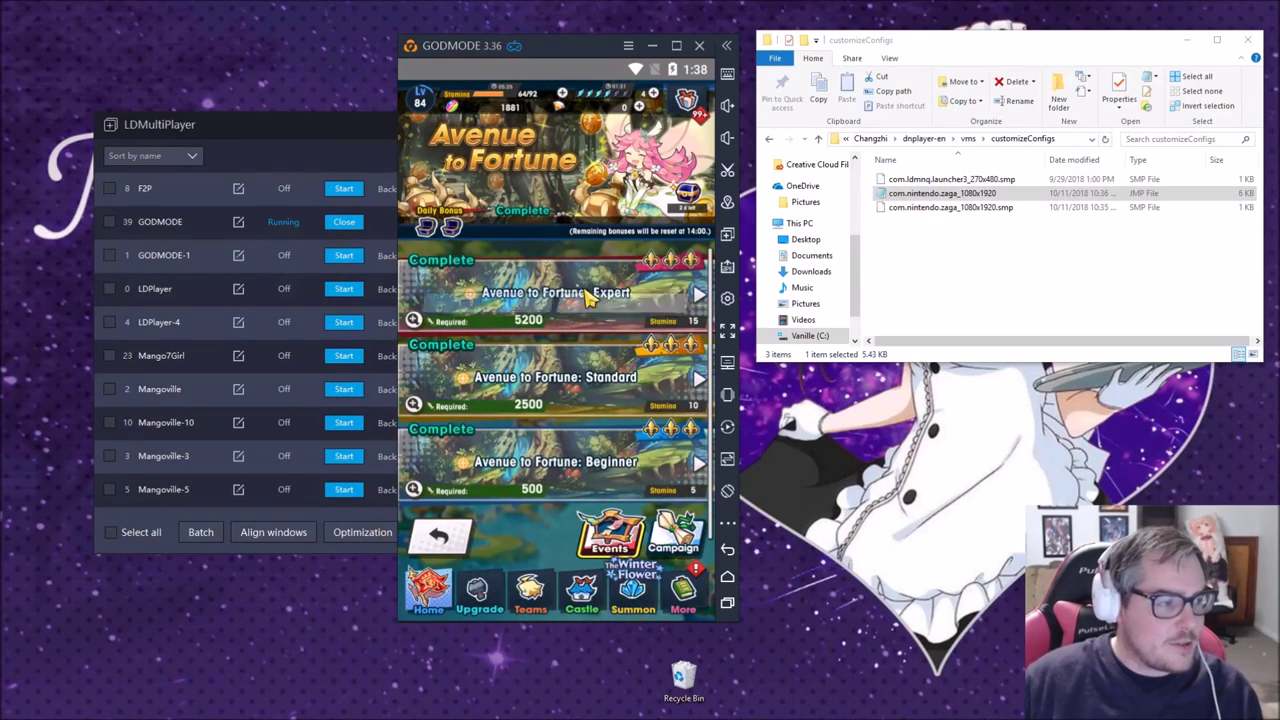
{"action": "left_click", "coordinate": [590, 295]}
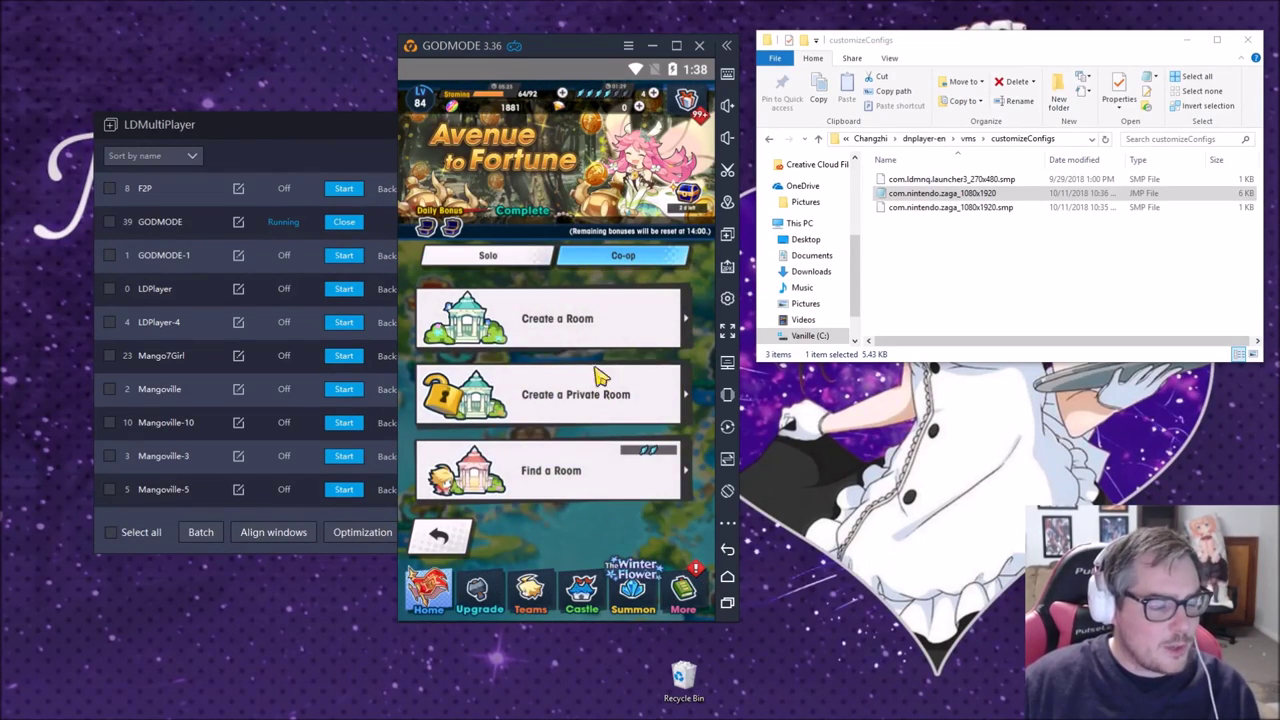
{"action": "left_click", "coordinate": [597, 375]}
{"action": "left_click", "coordinate": [595, 357]}
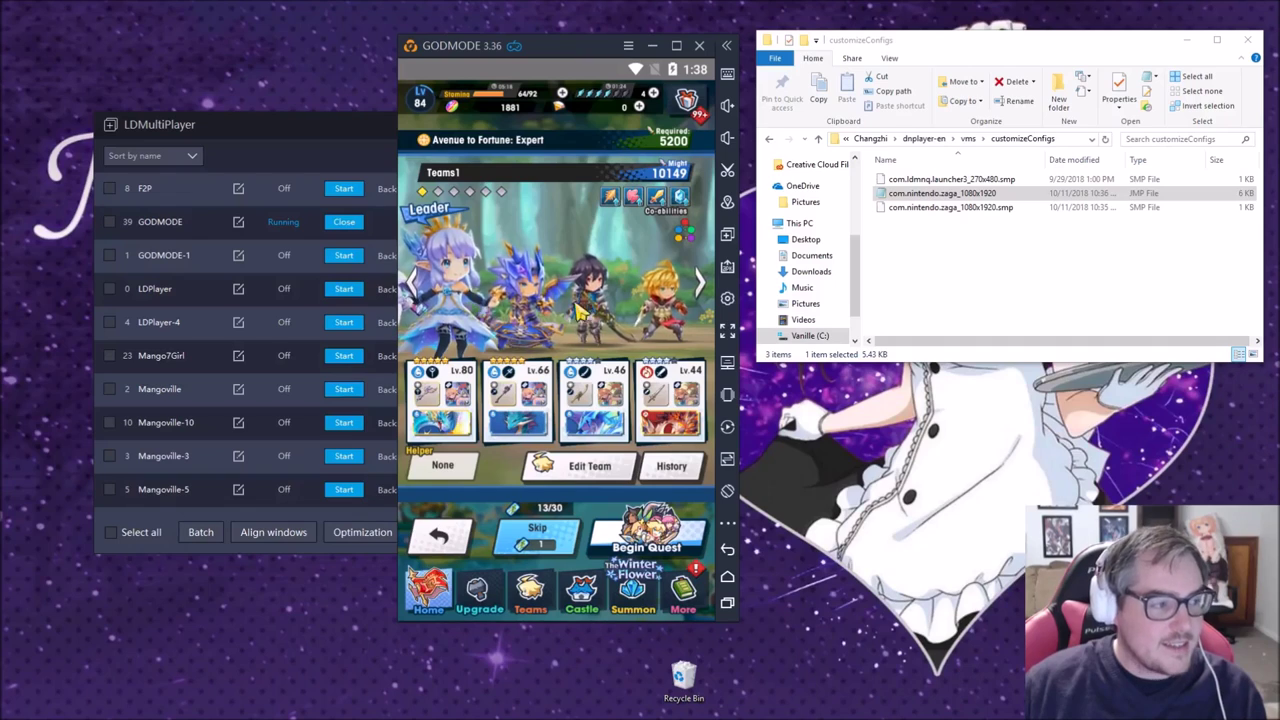
Switch the party to Teams2 and begin the Expert quest
{"action": "left_click_drag", "start_coordinate": [578, 312], "coordinate": [465, 305]}
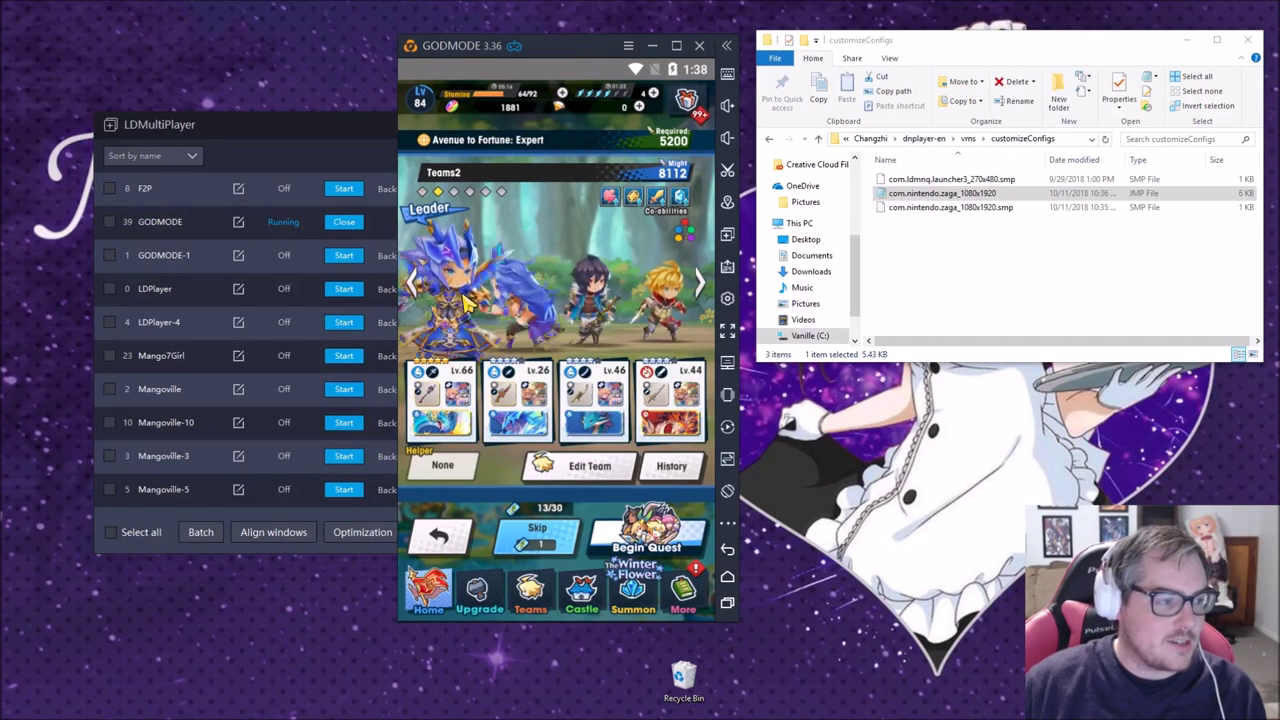
{"action": "left_click", "coordinate": [555, 235]}
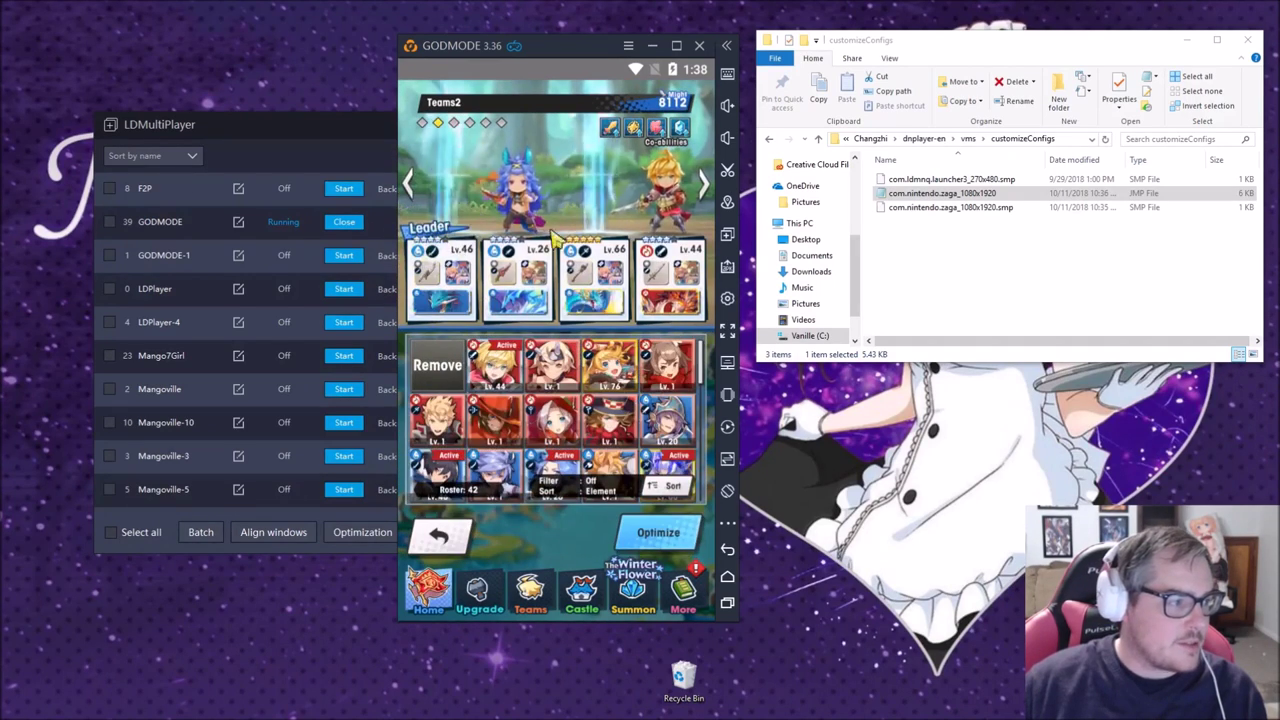
{"action": "left_click", "coordinate": [555, 235]}
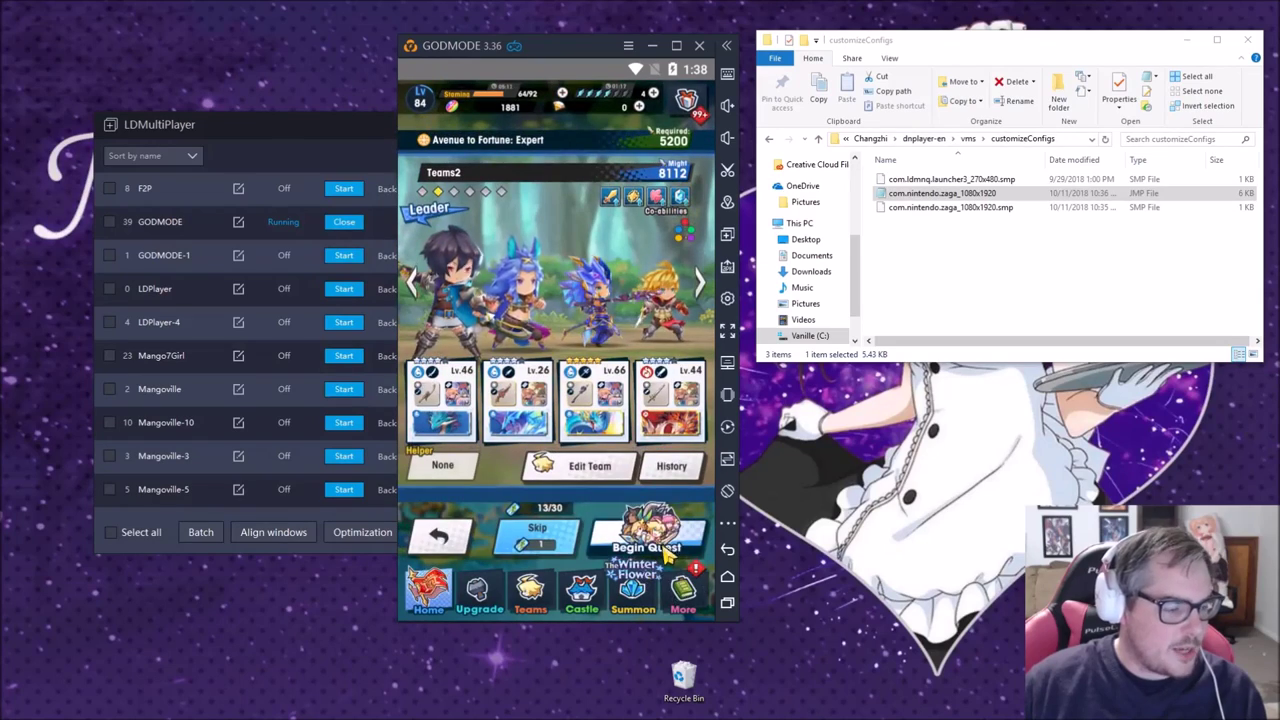
{"action": "left_click", "coordinate": [668, 557]}
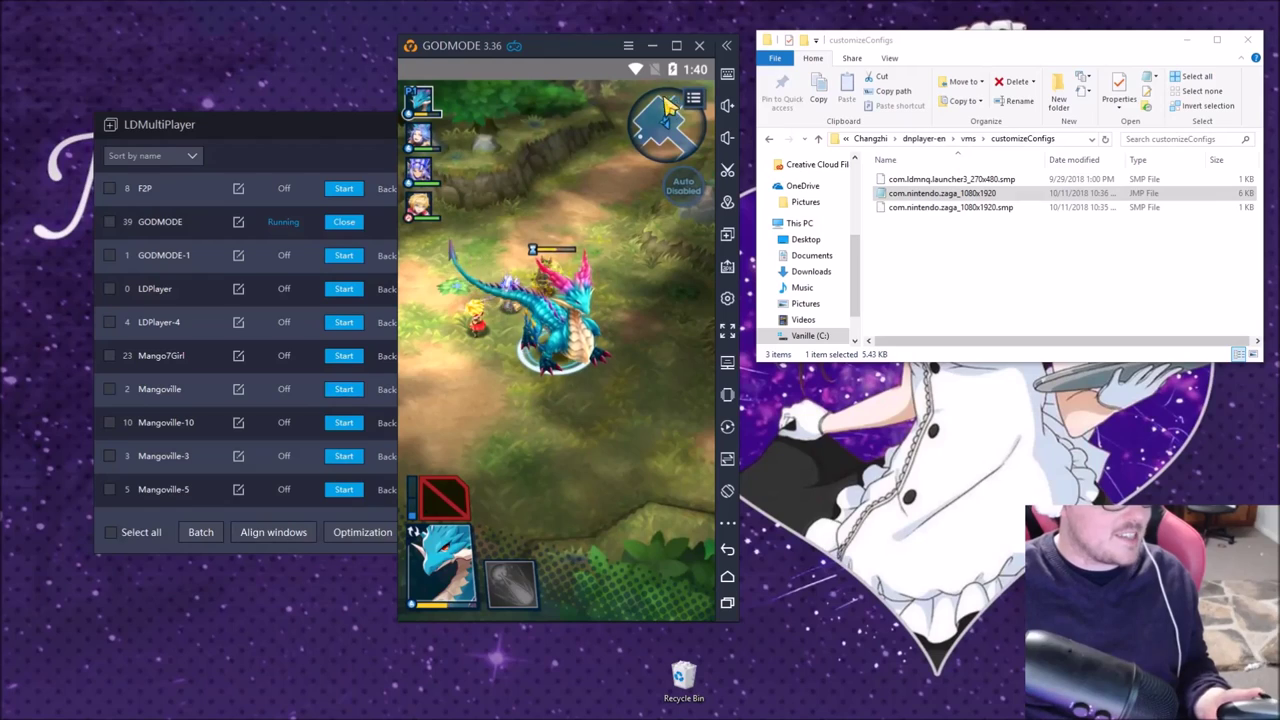
Pause the Avenue to Fortune quest and give it up, bringing up the FAILED result screen
{"action": "left_click", "coordinate": [692, 98]}
{"action": "left_click", "coordinate": [655, 486]}
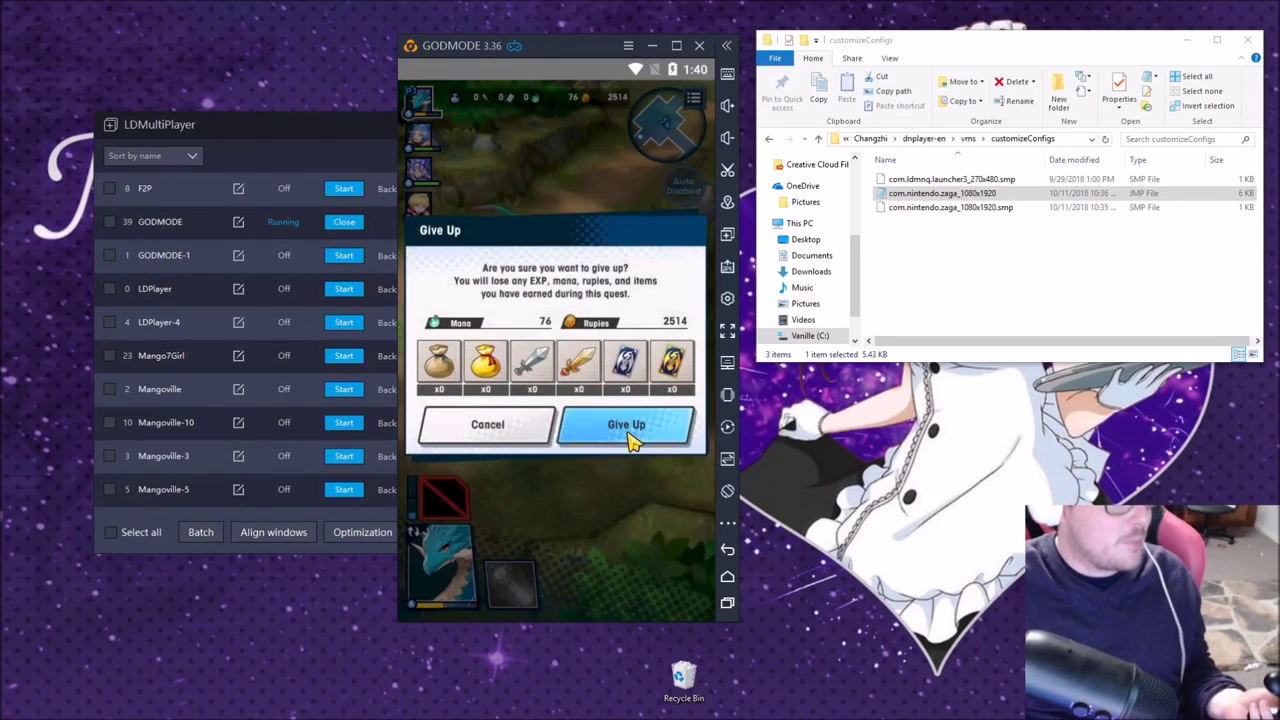
{"action": "left_click", "coordinate": [642, 427]}
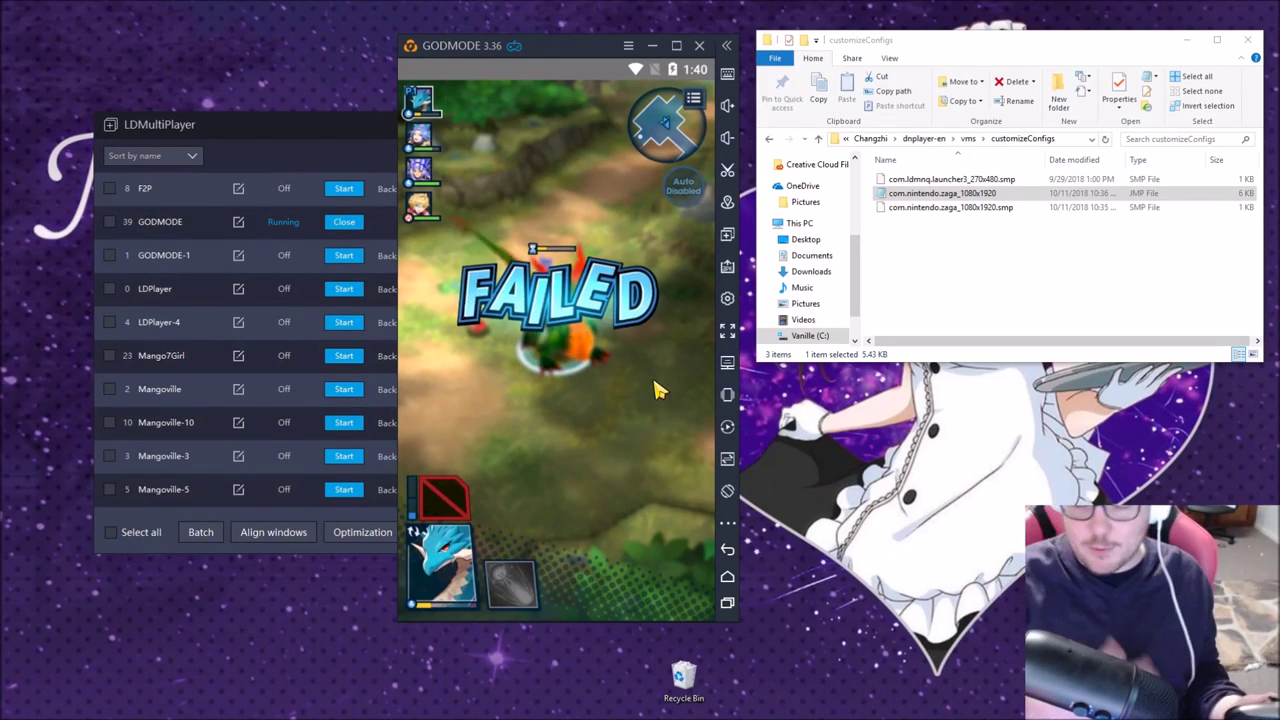